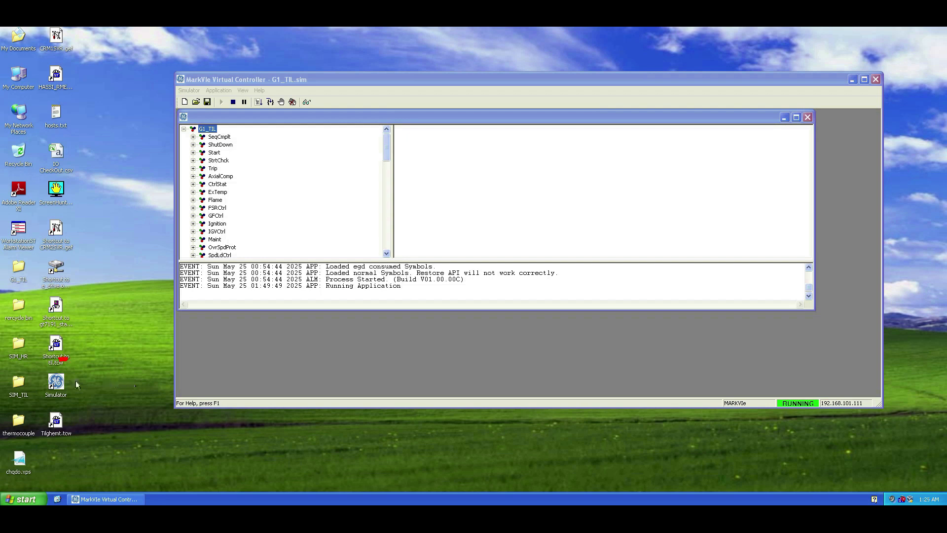
Minimize the running MarkVIe Virtual Controller window to clear the desktop
left_click(58, 382)
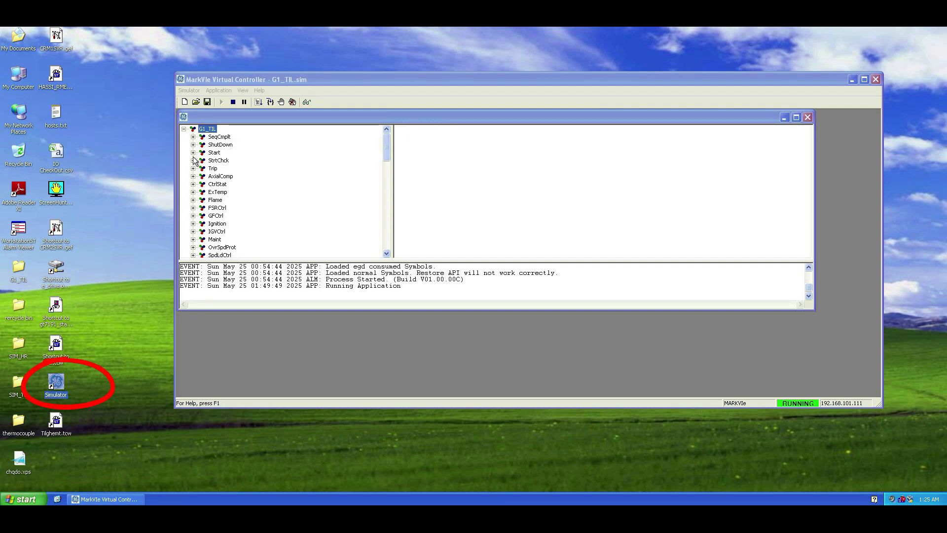
left_click(188, 91)
left_click(856, 80)
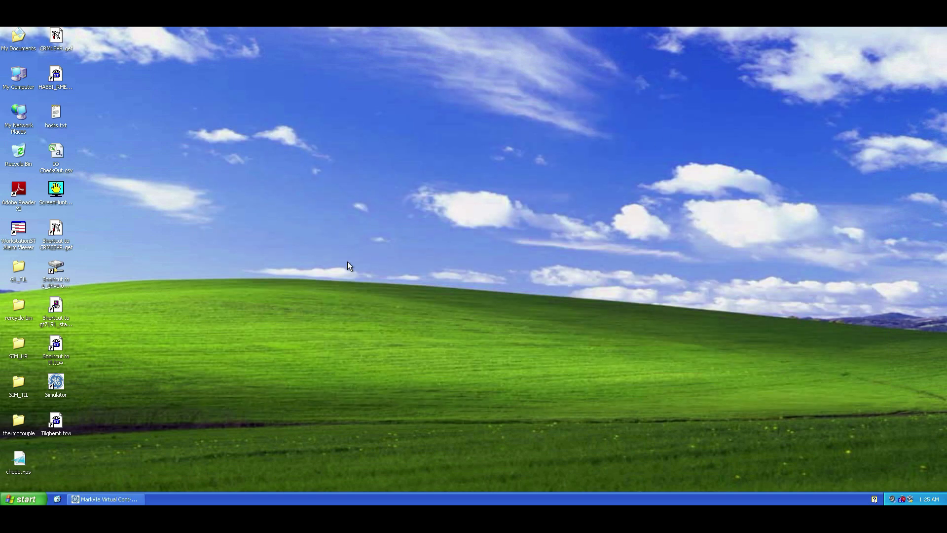
Open the gt7191 startup screen from its desktop shortcut, move it clear of the desktop icons and make its window taller
double_click(55, 309)
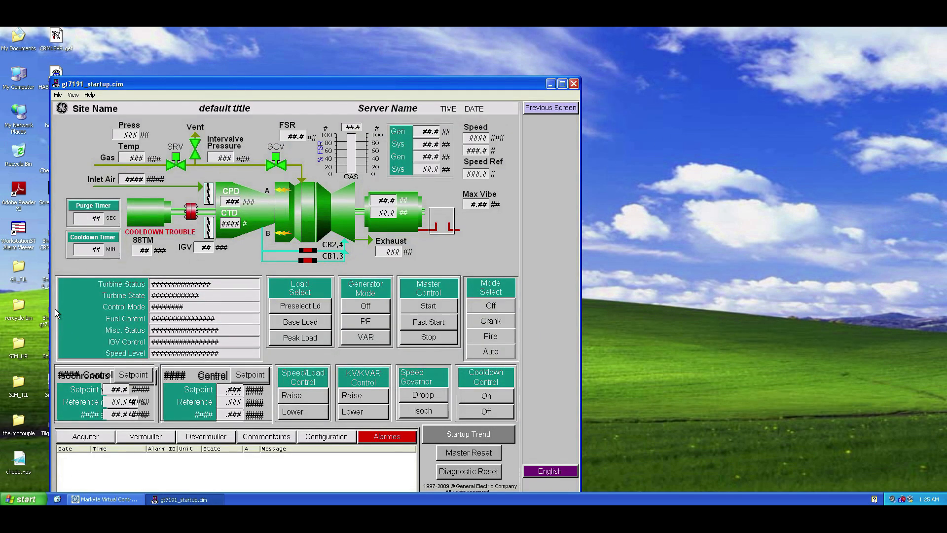
left_click_drag(471, 84, 833, 35)
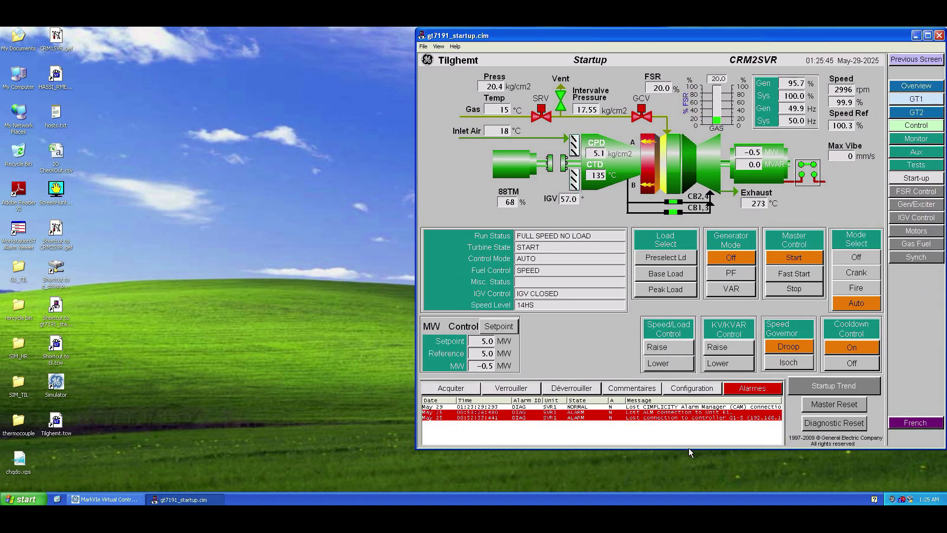
left_click_drag(688, 451, 683, 495)
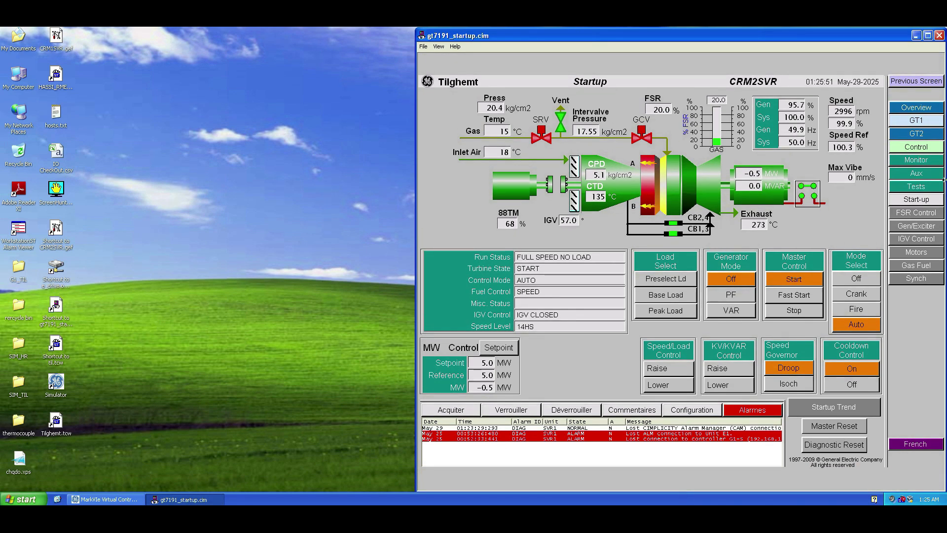
Look through the GT1 Control, Monitor, Aux and Tests screen groups
left_click(918, 147)
left_click(915, 160)
left_click(916, 172)
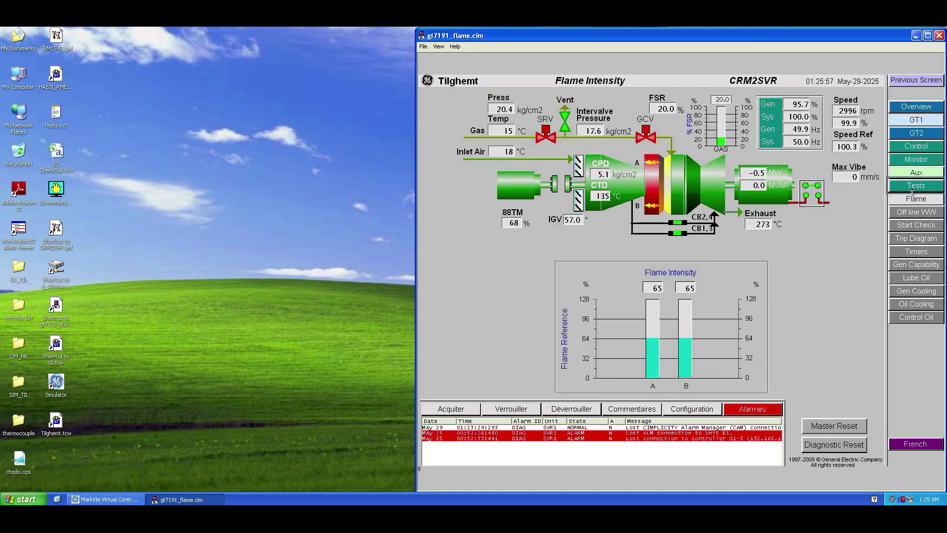
left_click(912, 190)
View the GT1 Gen/Exciter, IGV Control, Motors, Synch and Gas Fuel control screens and the Lube Oil auxiliary screen
left_click(916, 147)
left_click(917, 226)
left_click(916, 239)
left_click(916, 252)
left_click(916, 277)
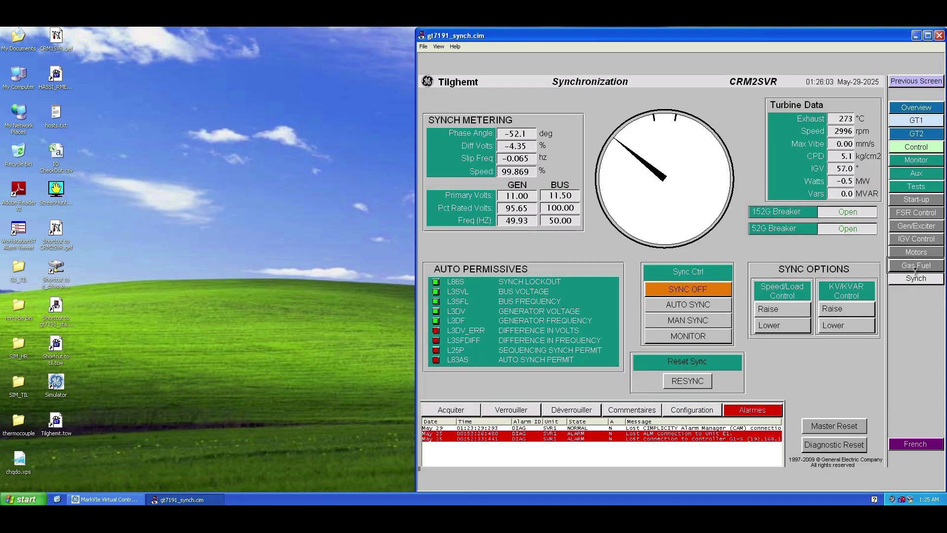
left_click(915, 265)
left_click(916, 173)
left_click(916, 278)
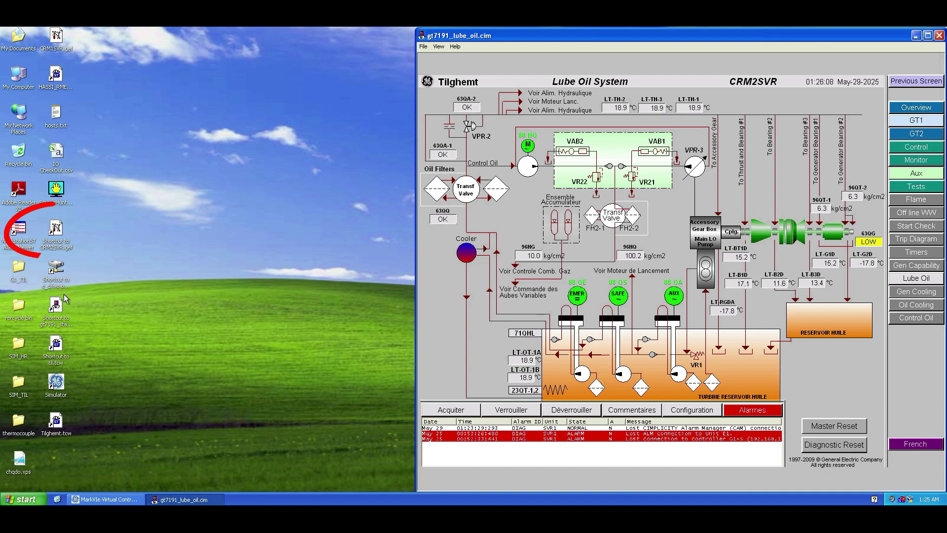
Open the CRM2SVR project in CIMPLICITY Workbench and open navigation_template.xls from its screens in Excel
double_click(56, 249)
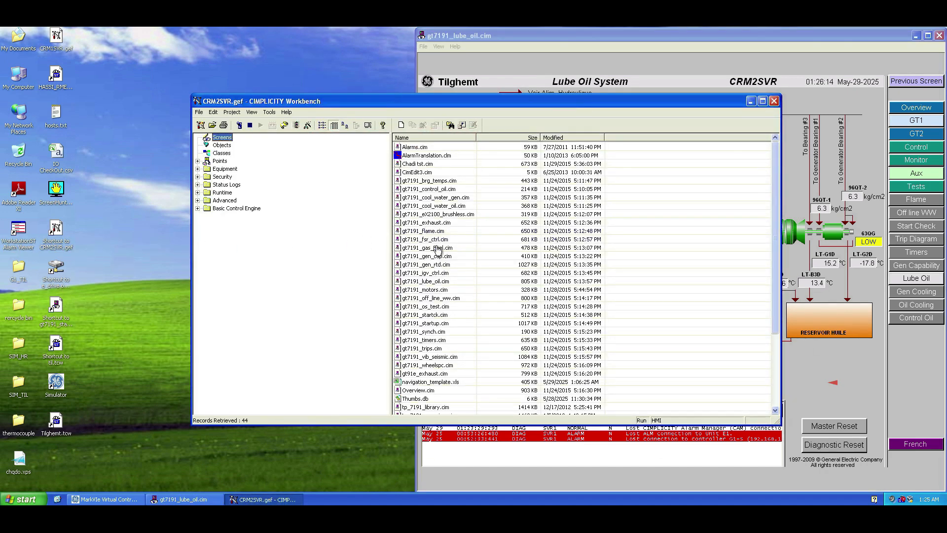
double_click(442, 382)
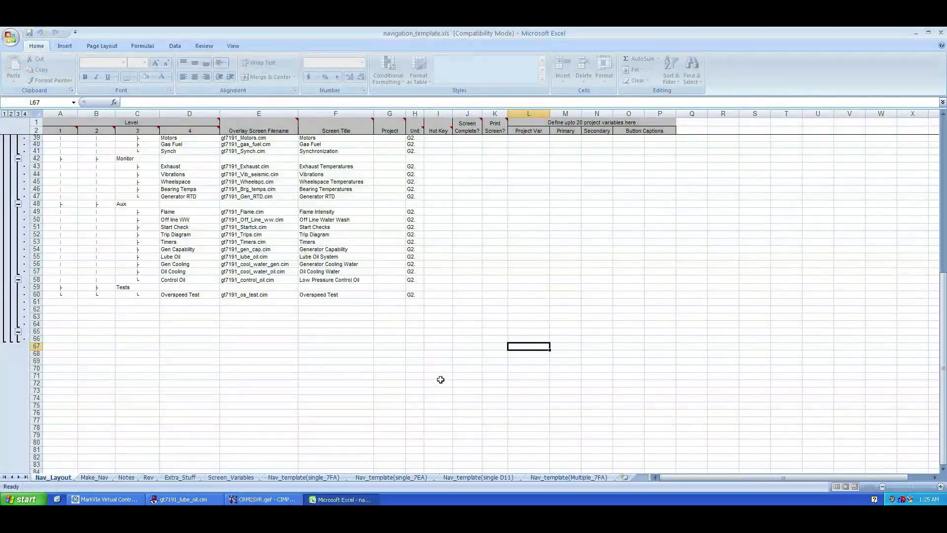
right_click(426, 373)
left_click(301, 295)
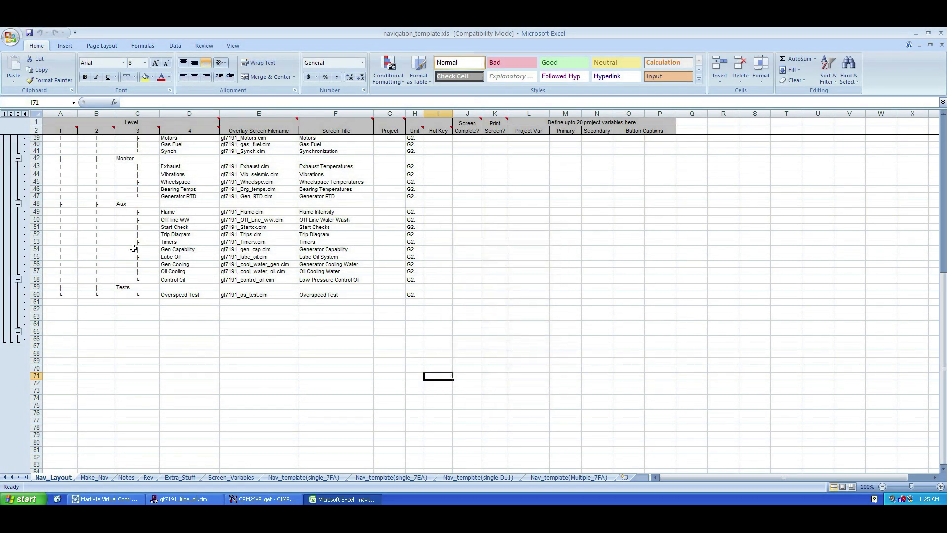
Review the full navigation table on the Nav_Layout sheet, including the project variable columns
scroll(936, 308, "up", 12)
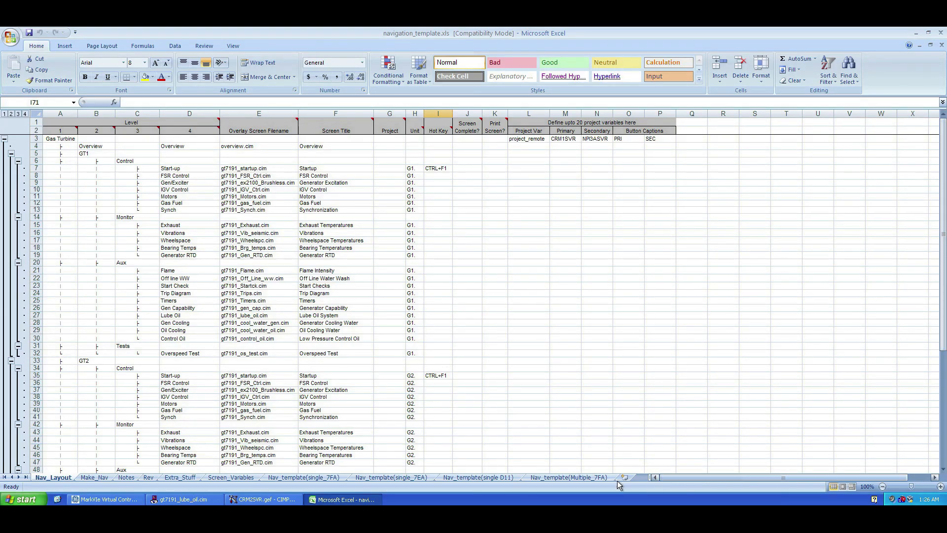
left_click_drag(52, 139, 422, 460)
left_click_drag(943, 232, 943, 149)
left_click(568, 175)
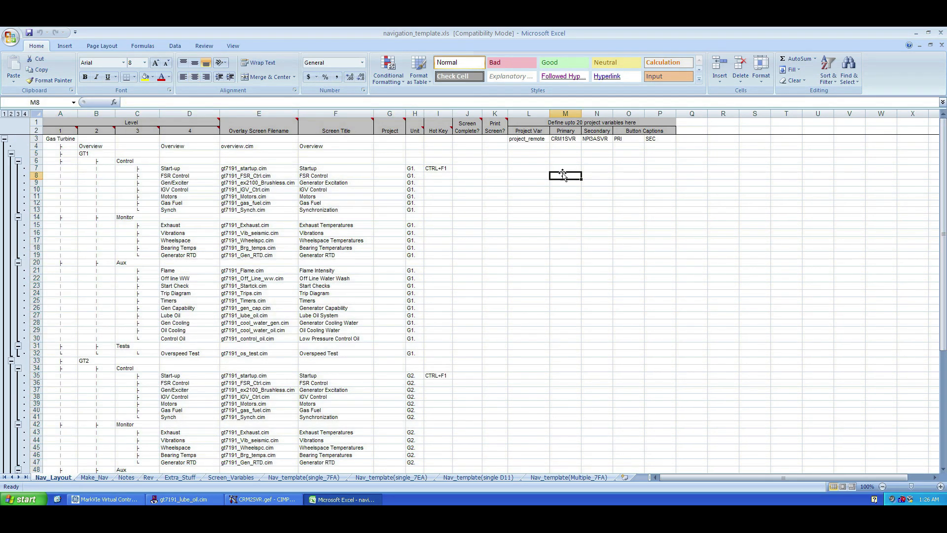
Read the header comments for the Level, Screen Title, Screen Complete and Hot Key columns
left_click(129, 122)
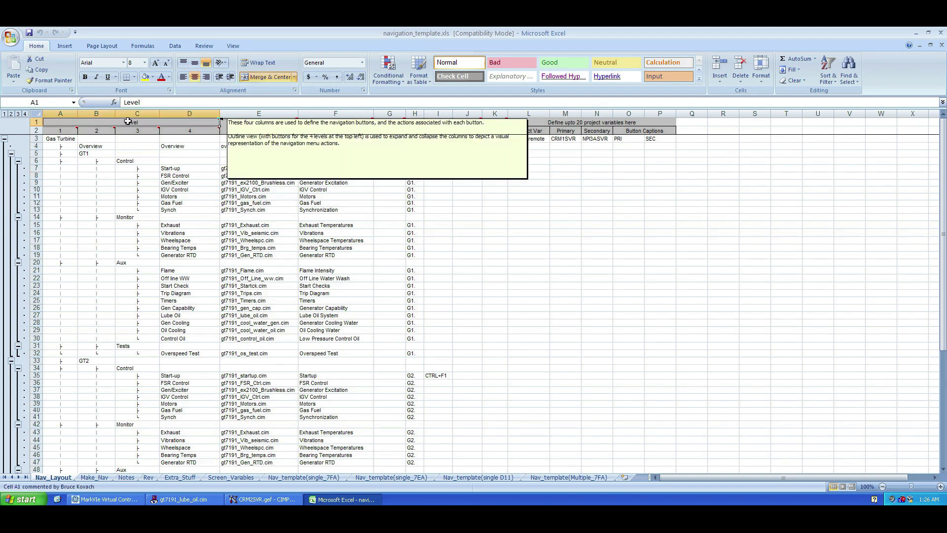
left_click(91, 131)
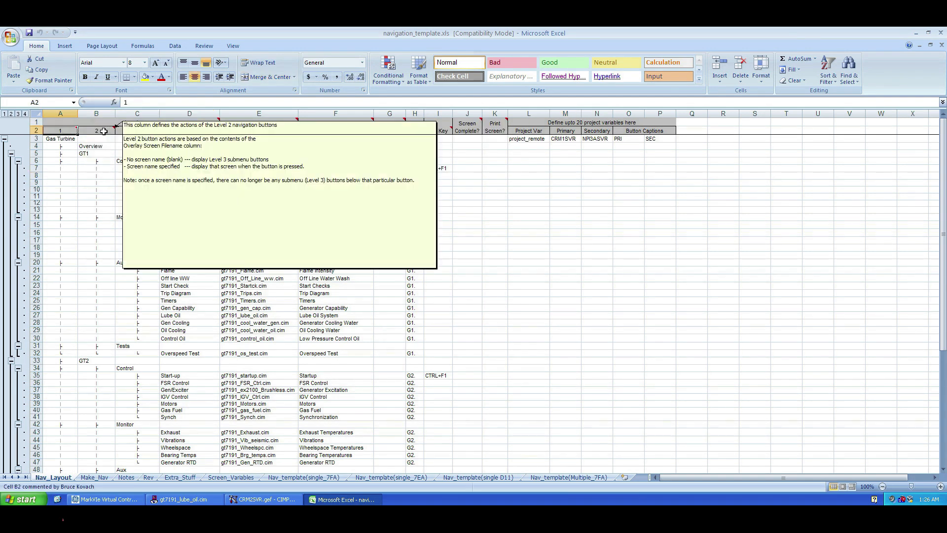
mouse_move(162, 130)
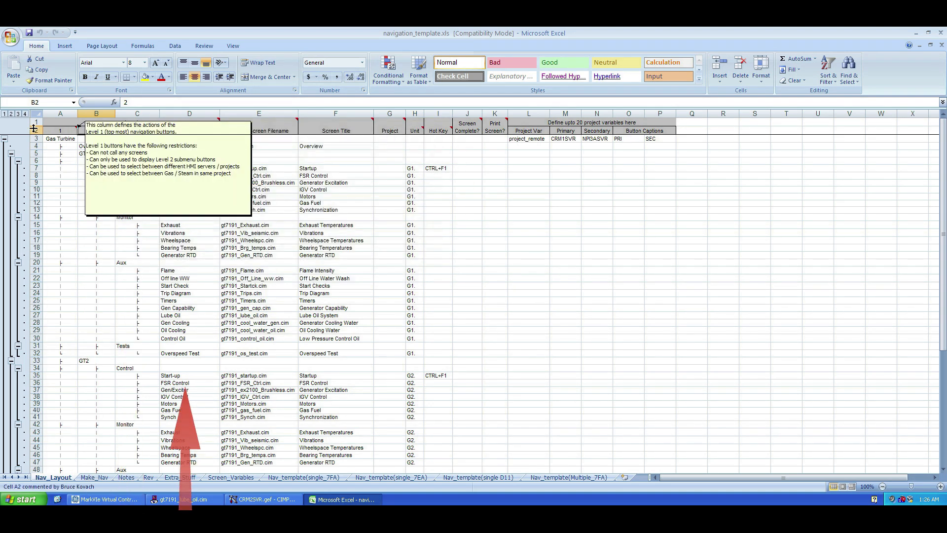
mouse_move(208, 135)
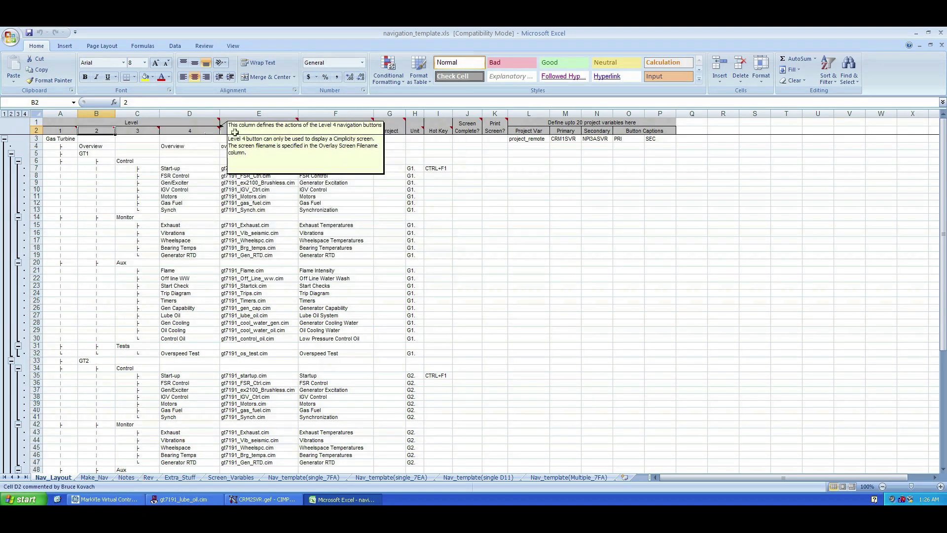
mouse_move(248, 132)
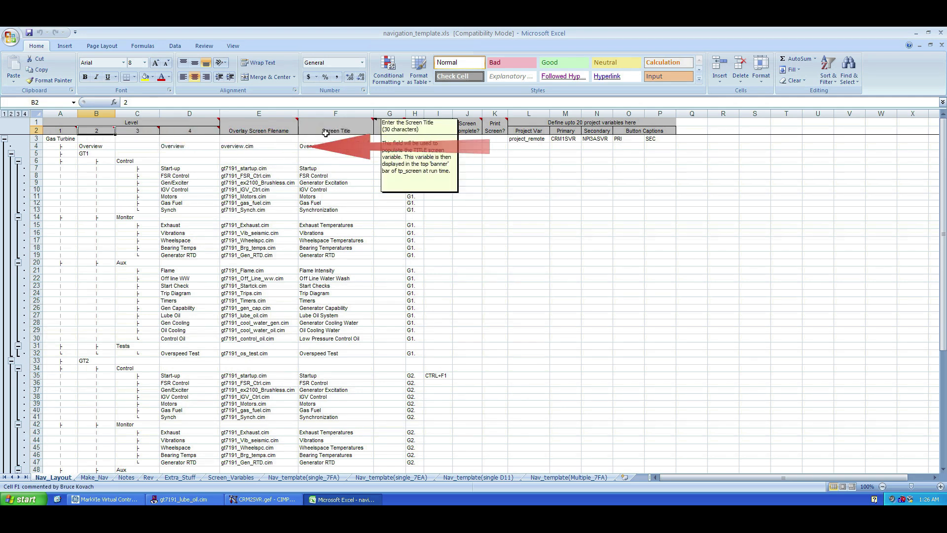
left_click(461, 127)
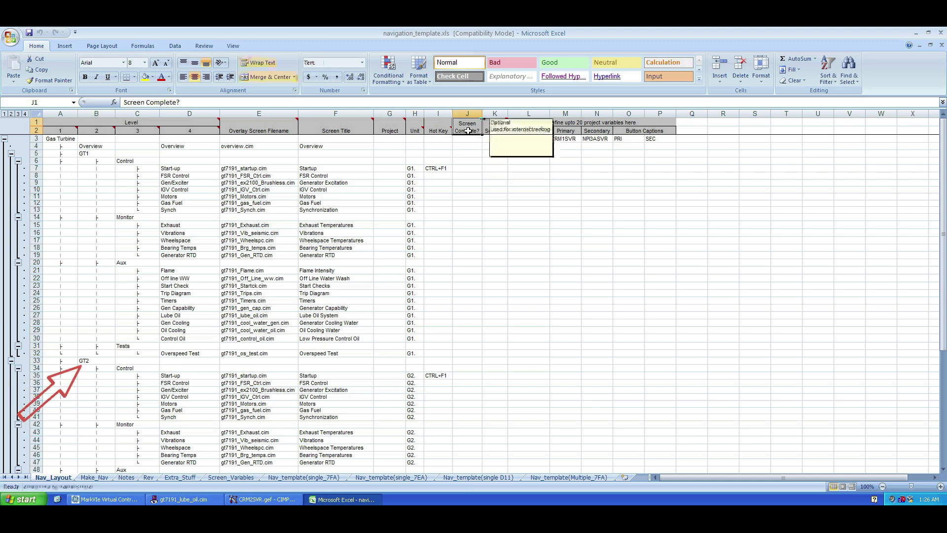
mouse_move(441, 131)
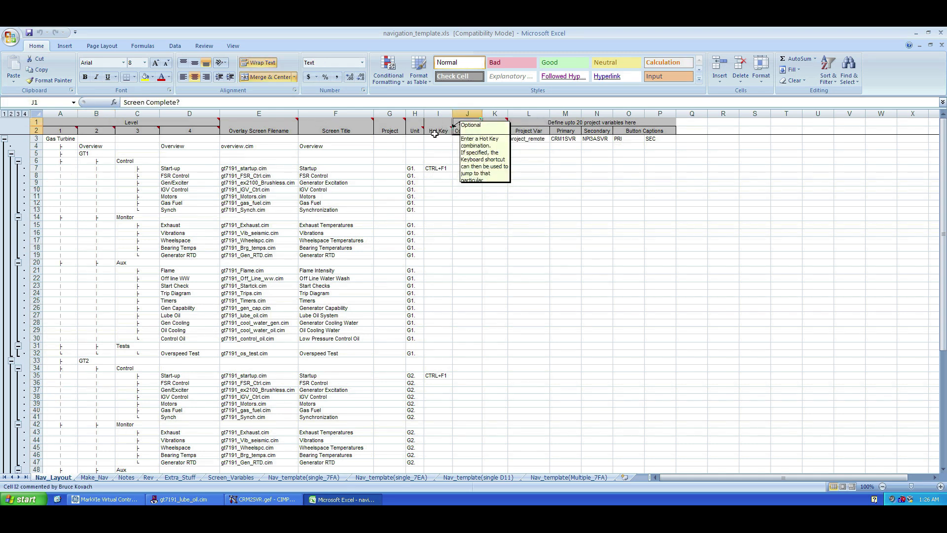
Examine the Level 1 Gas Turbine entry and the Level 2 entries Overview, GT1 and GT2
left_click(56, 140)
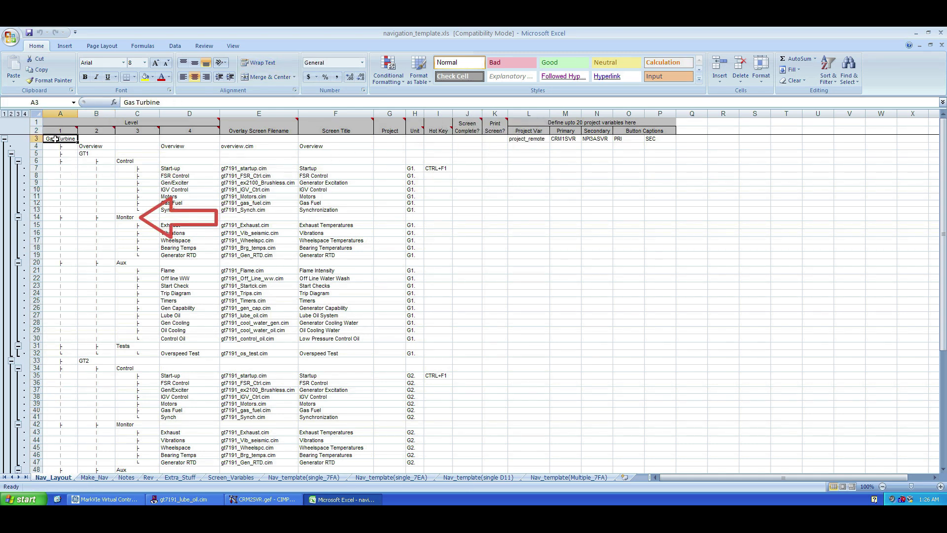
scroll(99, 268, "down", 4)
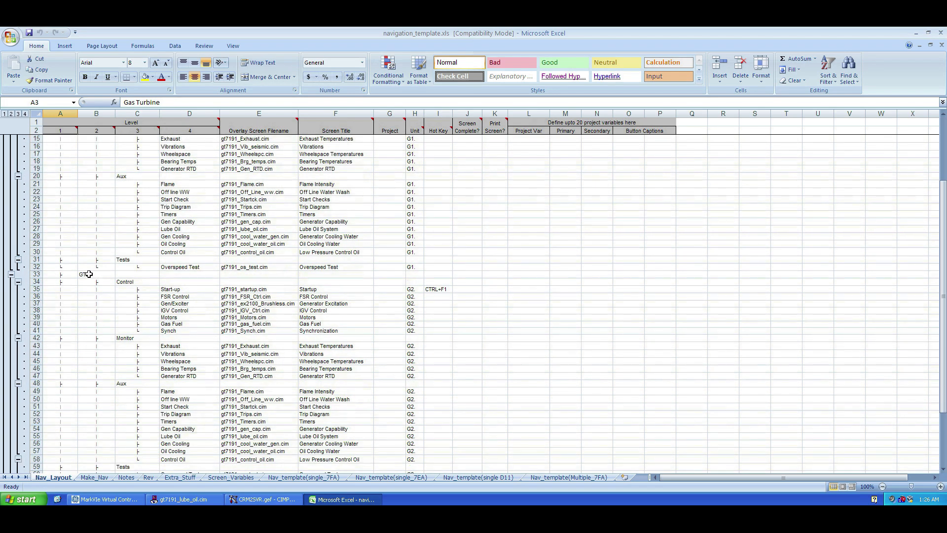
scroll(88, 273, "down", 5)
scroll(81, 271, "up", 9)
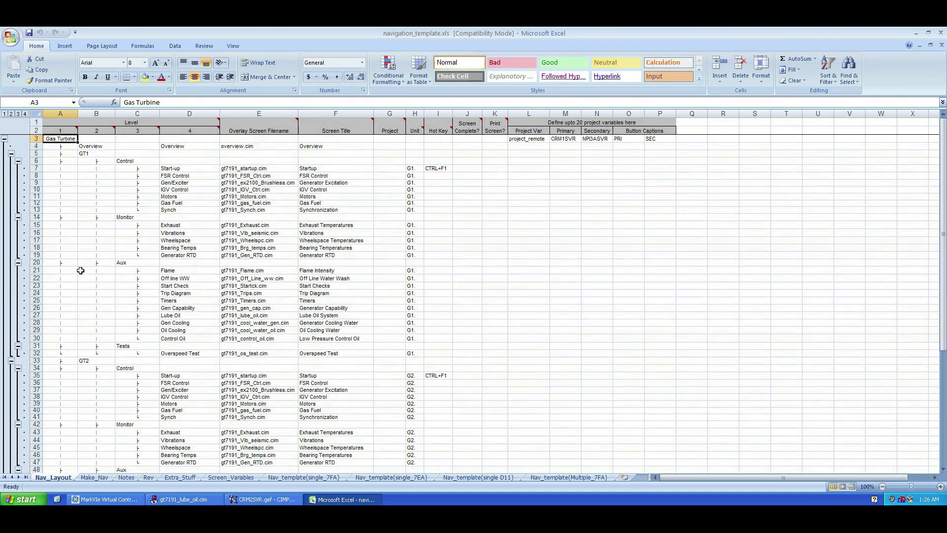
left_click(89, 146)
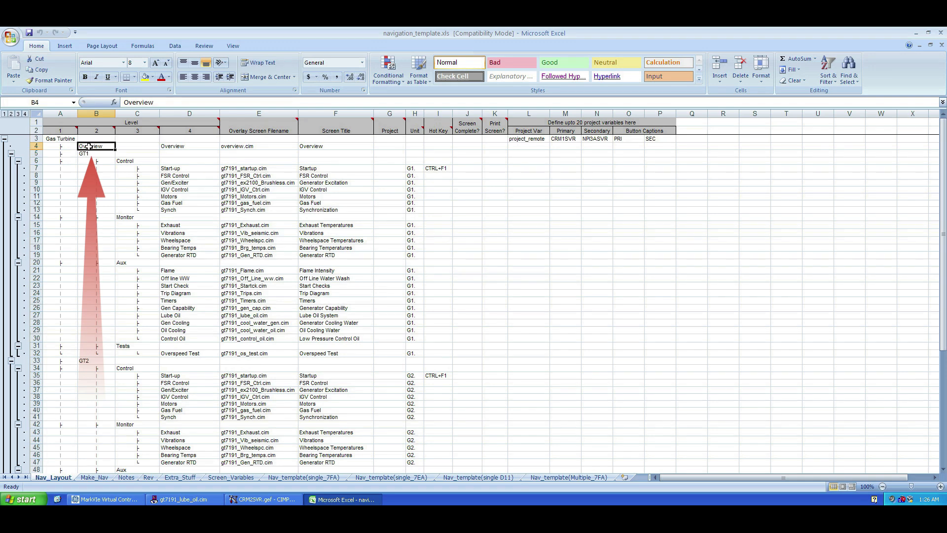
left_click(89, 153)
left_click(92, 362)
scroll(84, 357, "down", 7)
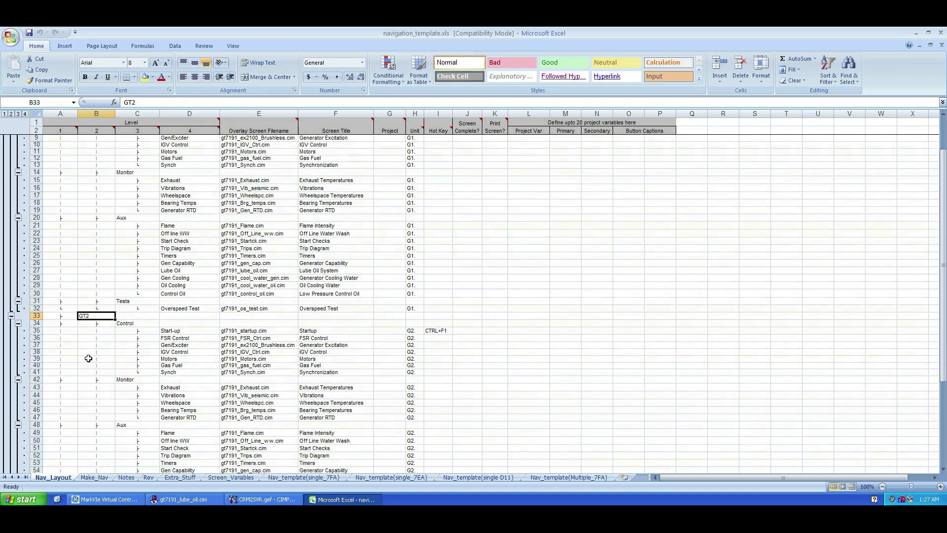
scroll(84, 352, "up", 7)
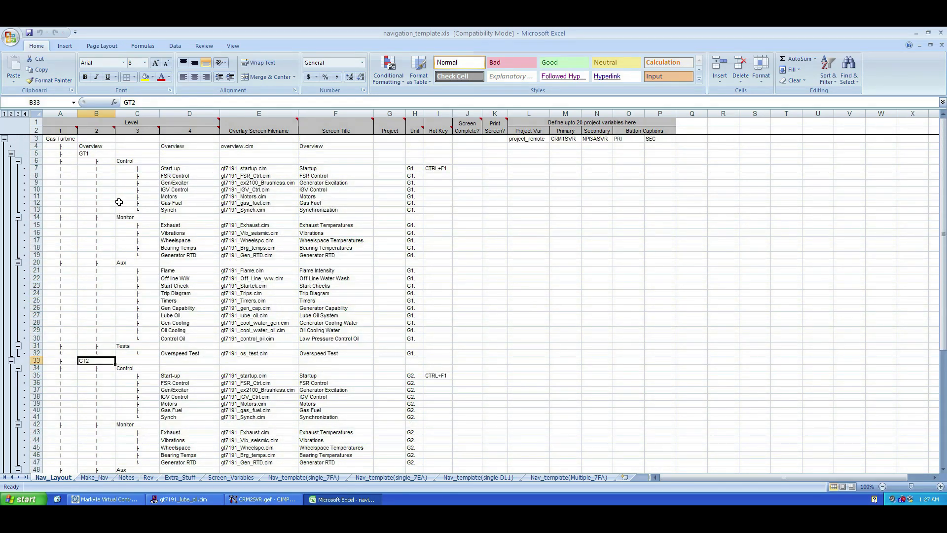
Examine the Level 3 groups Control, Monitor, Aux and Tests under both GT1 and GT2
left_click(125, 162)
left_click(127, 218)
left_click(122, 263)
left_click(123, 347)
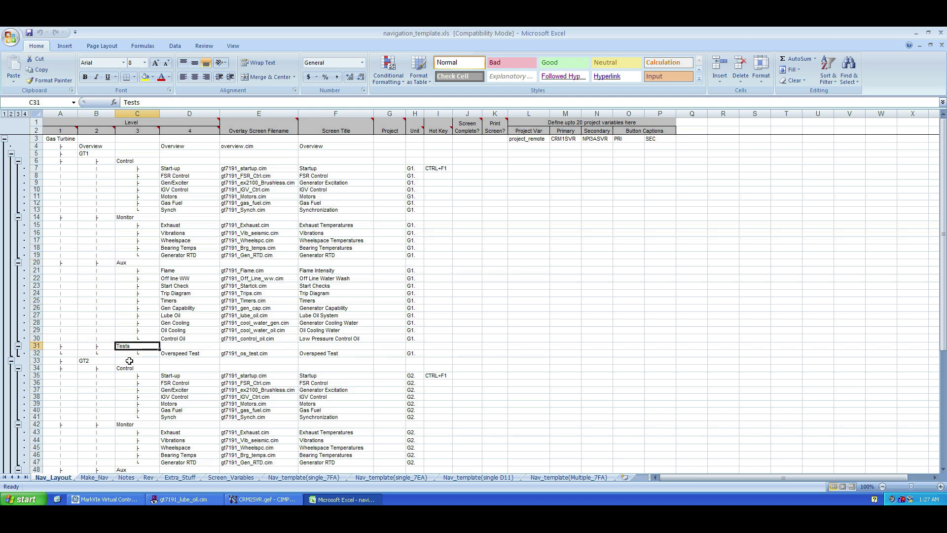
left_click(84, 359)
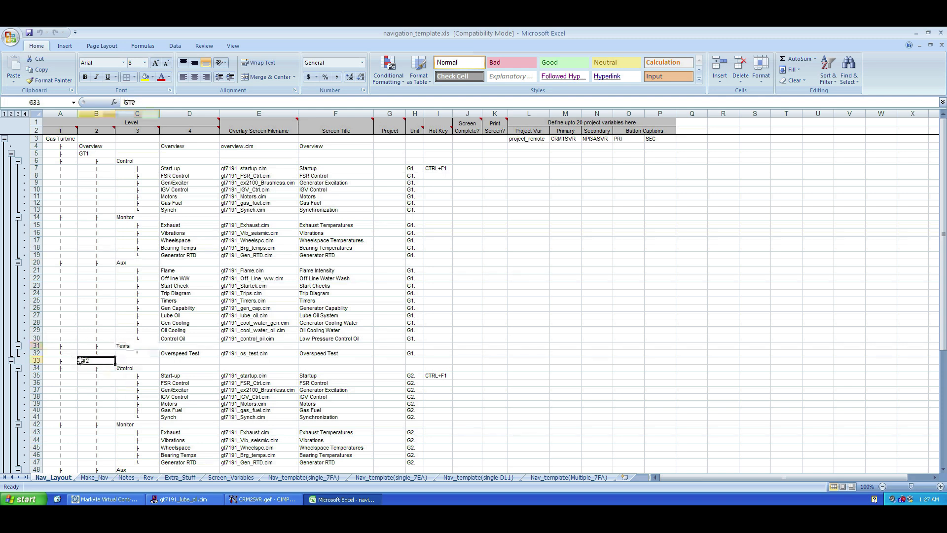
left_click(124, 370)
left_click(120, 426)
scroll(148, 389, "down", 4)
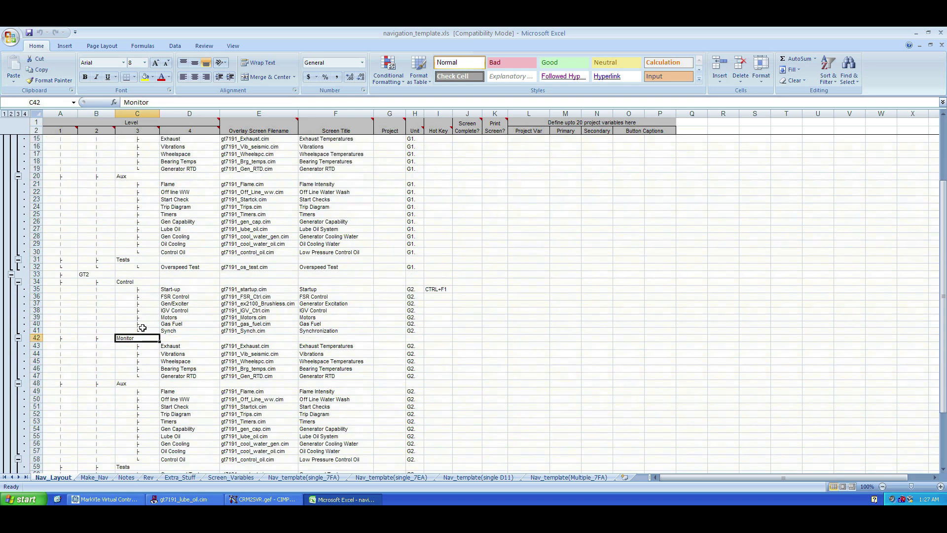
left_click(129, 386)
scroll(130, 434, "down", 3)
left_click(129, 397)
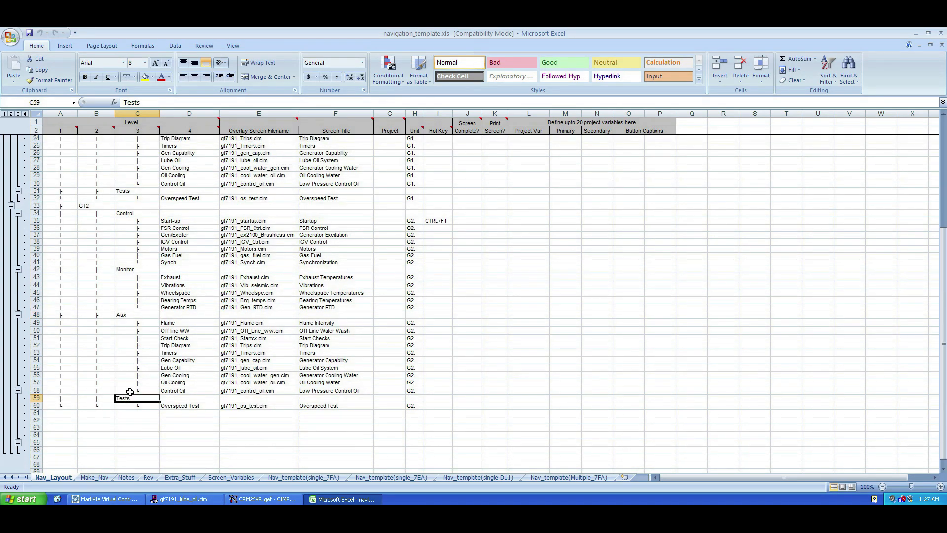
Examine the Level 4 screen buttons listed under the GT1 and GT2 groups
scroll(157, 357, "up", 5)
scroll(159, 360, "up", 2)
left_click_drag(168, 170, 204, 340)
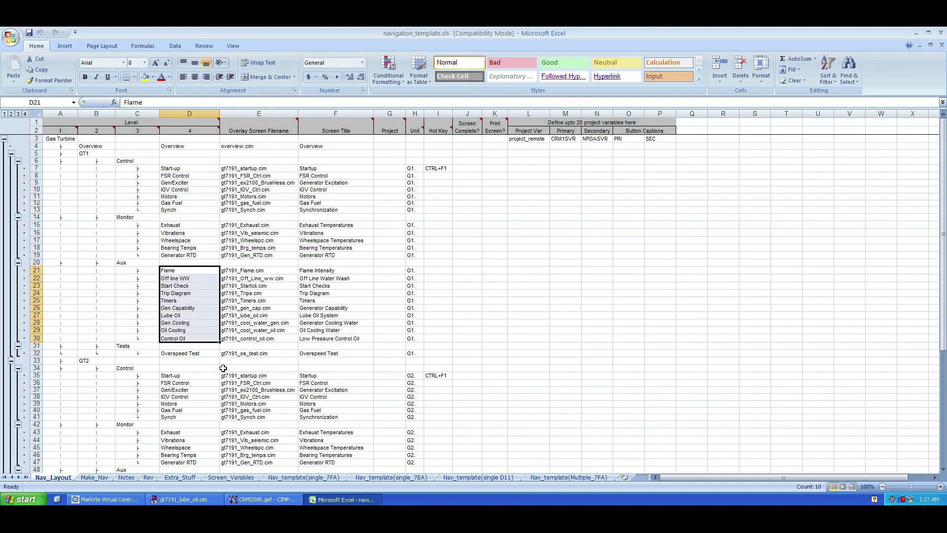
scroll(383, 238, "down", 6)
scroll(376, 271, "up", 6)
left_click(517, 232)
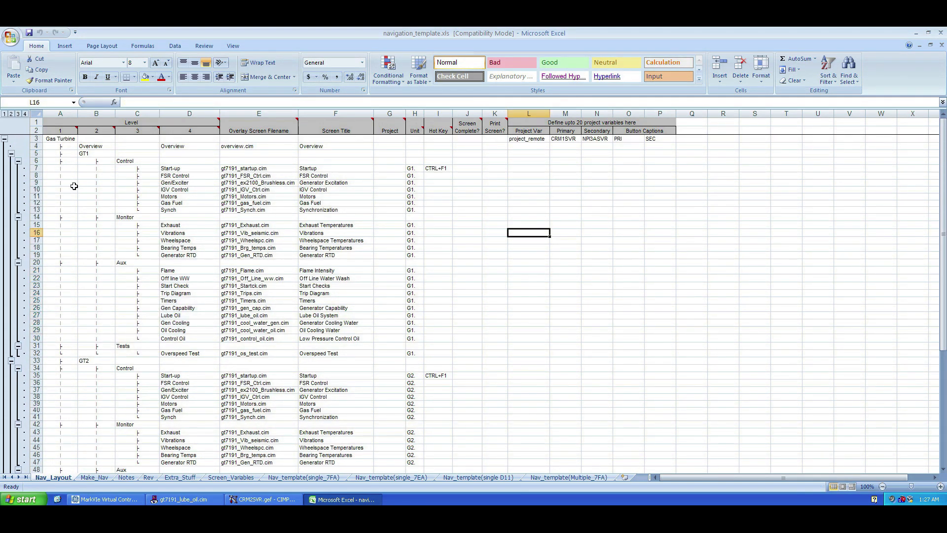
Copy the GT2, Control and Start-up entries in A33:H35 to the empty rows starting at A61
scroll(123, 260, "down", 5)
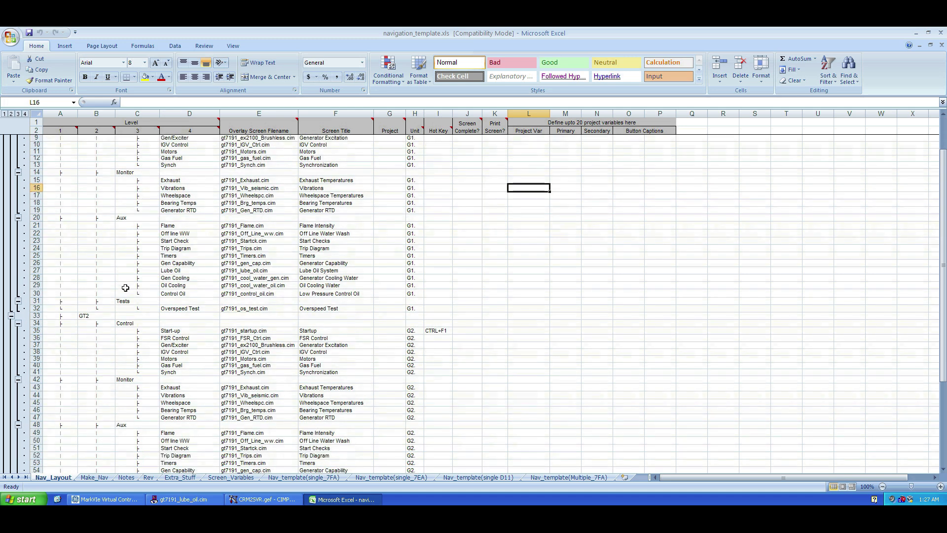
scroll(94, 271, "down", 1)
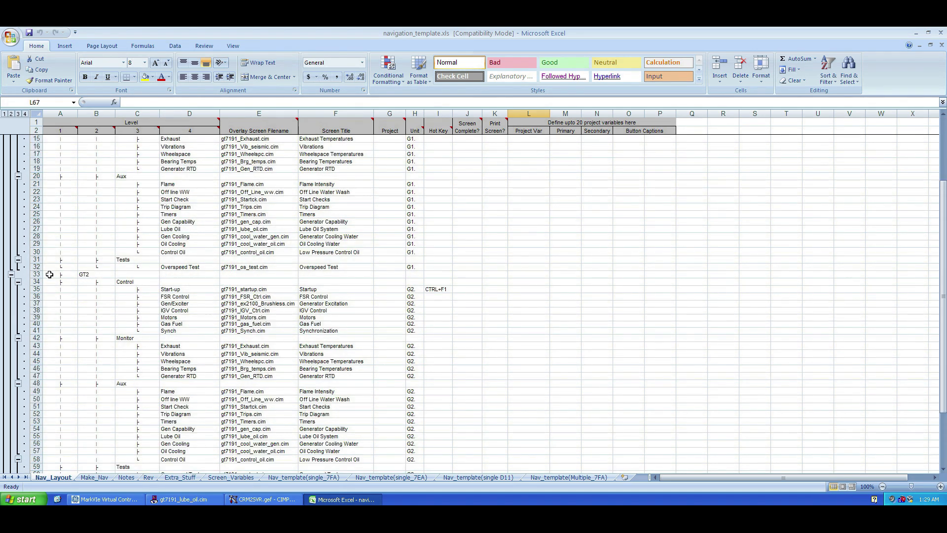
left_click_drag(49, 274, 413, 291)
right_click(413, 291)
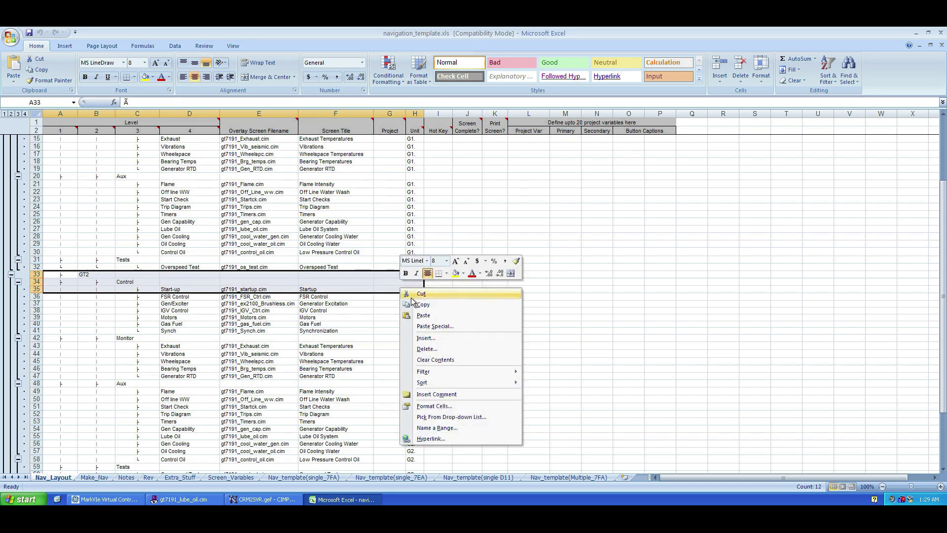
left_click(429, 303)
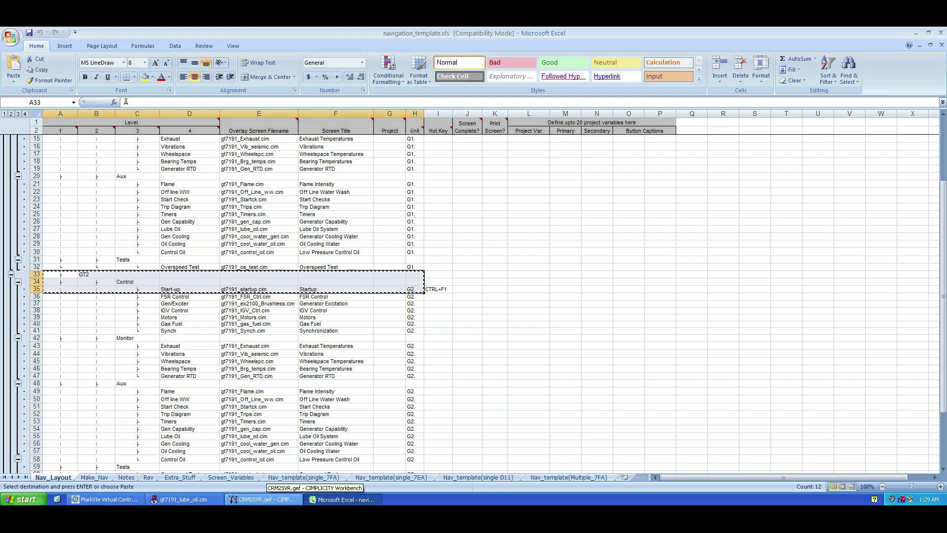
scroll(383, 373, "down", 5)
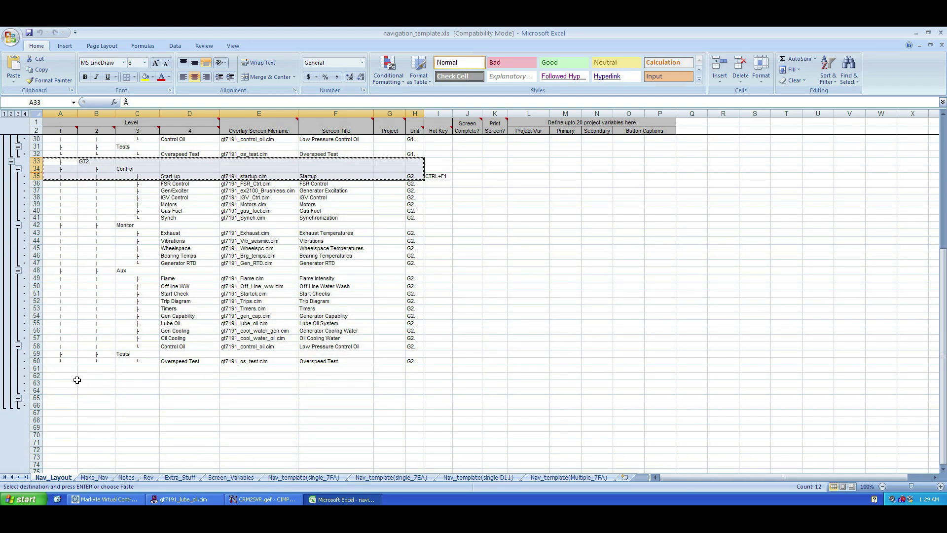
right_click(54, 370)
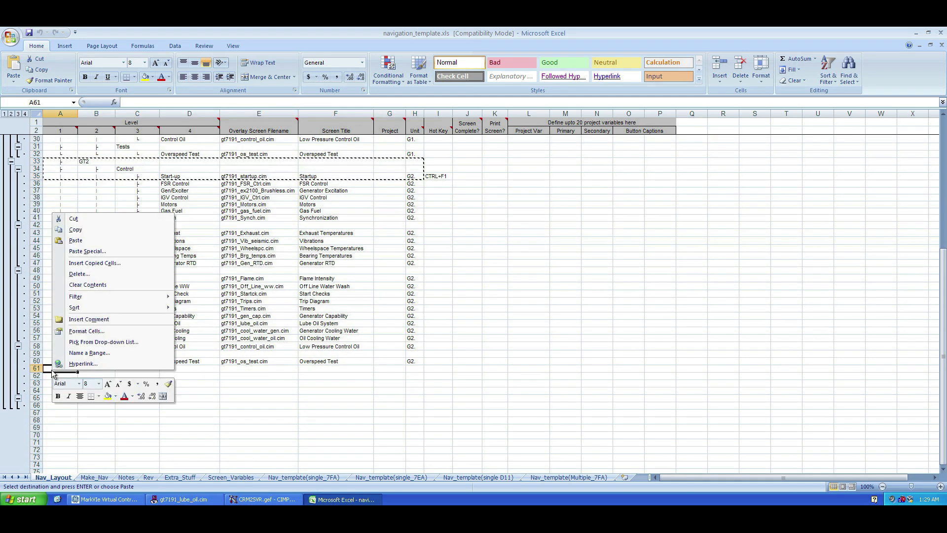
left_click(106, 243)
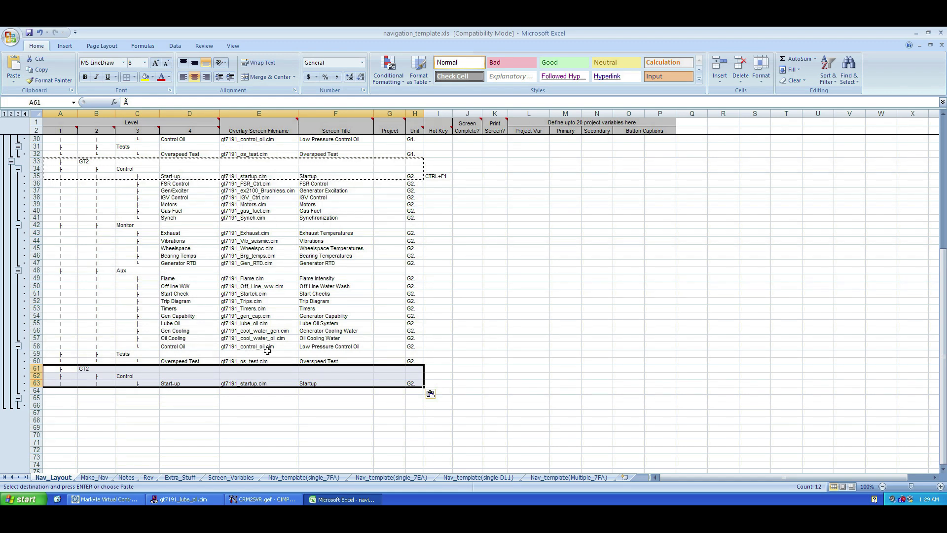
Copy the Overspeed Test entry in A60:H60 to row 64 and delete the original row 60
left_click(170, 361)
left_click_drag(58, 360, 416, 360)
right_click(414, 361)
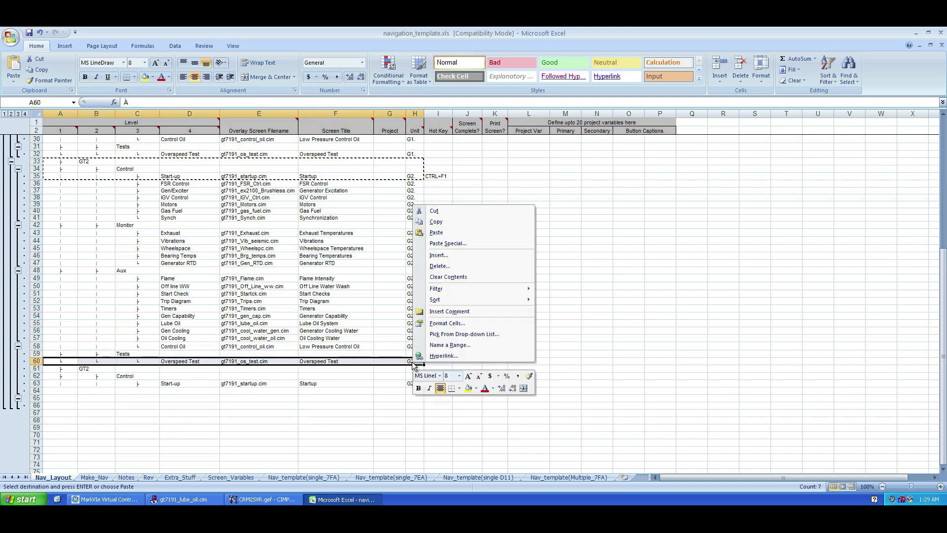
left_click(449, 221)
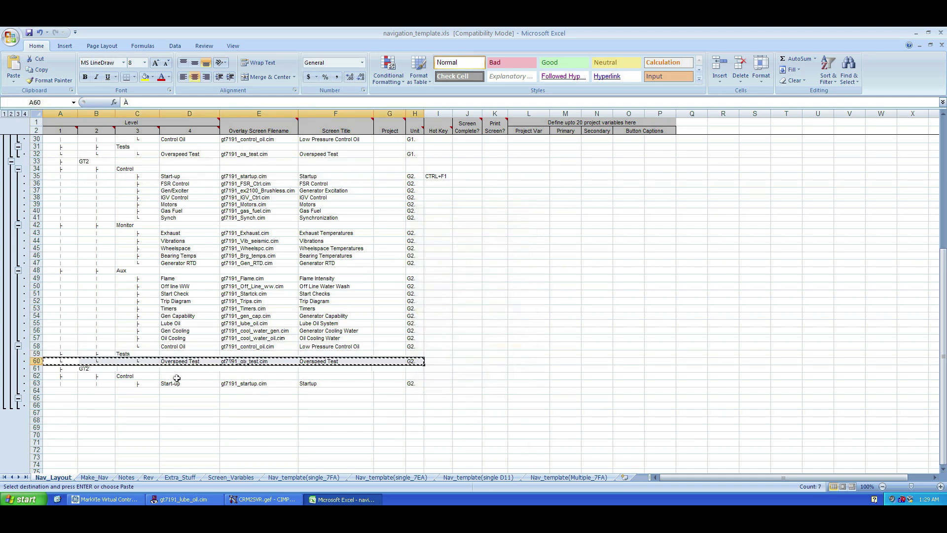
left_click(48, 391)
right_click(47, 391)
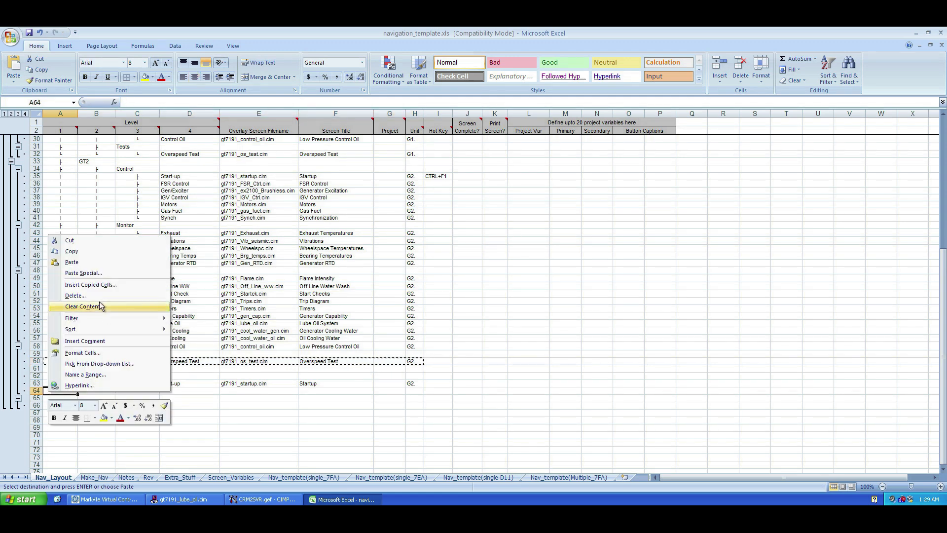
left_click(78, 261)
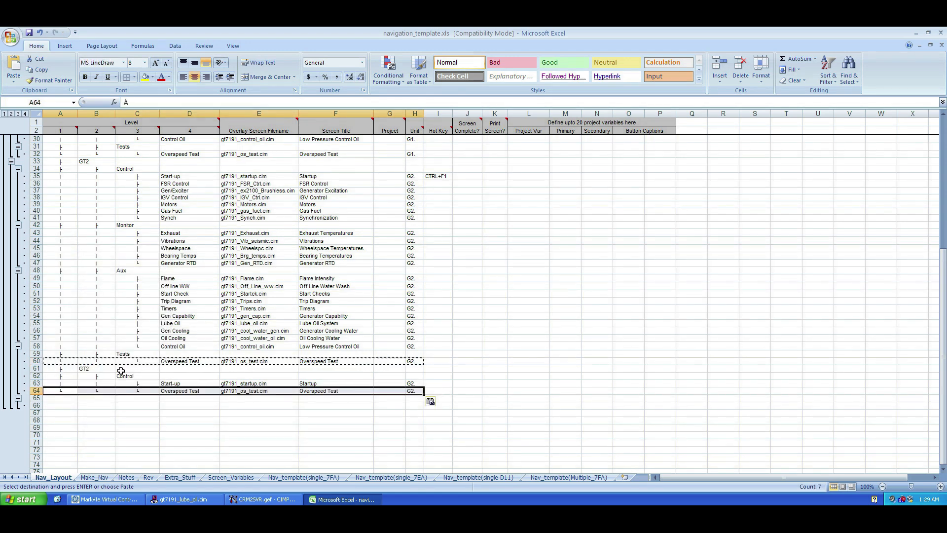
right_click(39, 361)
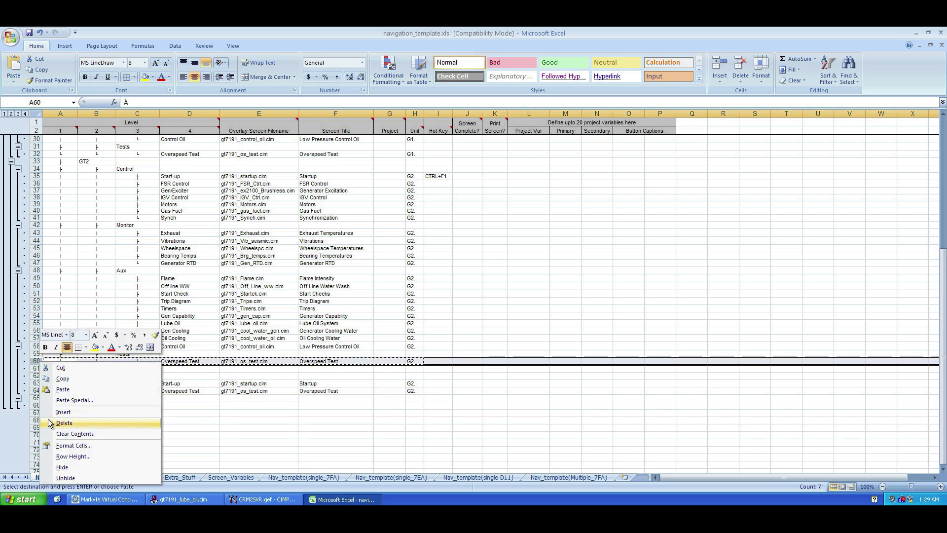
left_click(50, 423)
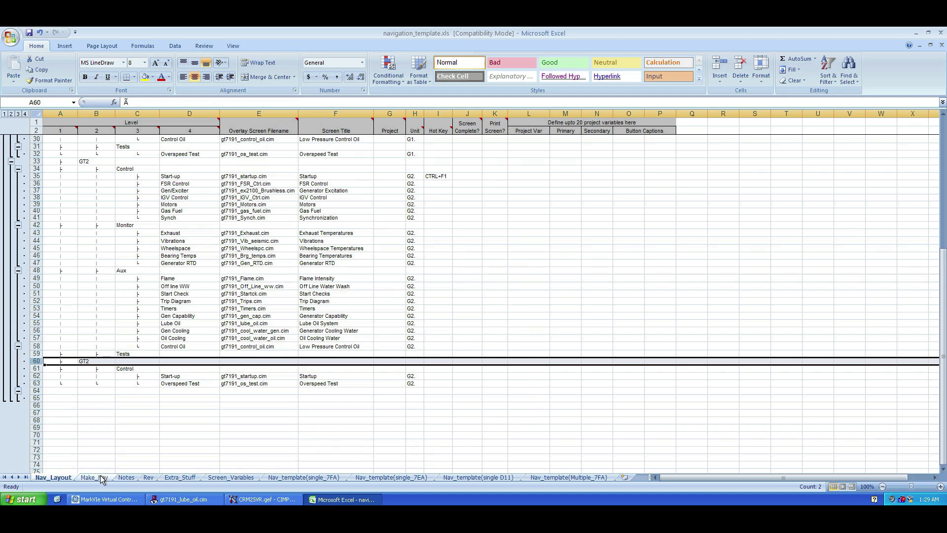
Rename the copied GT2 entry in B60 and its Control group in C61 to youtube
double_click(86, 361)
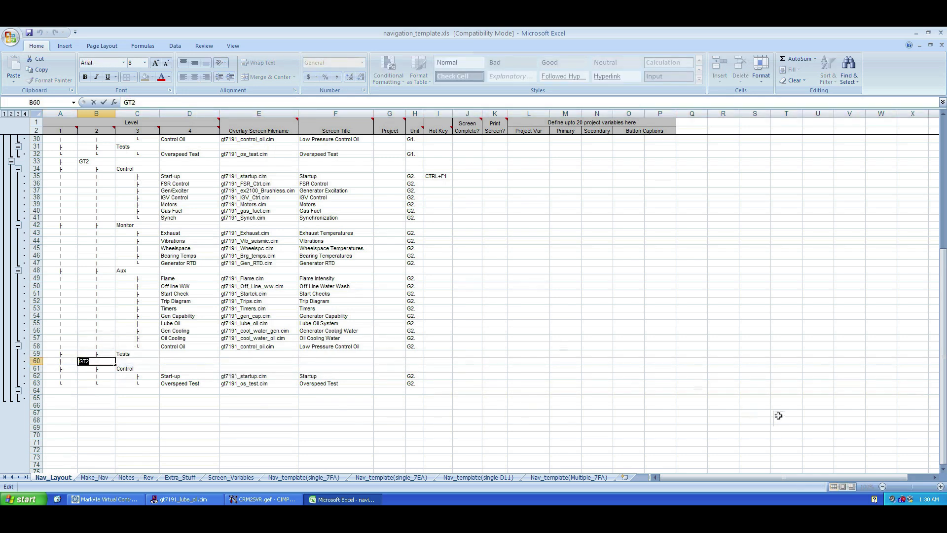
type("youtube")
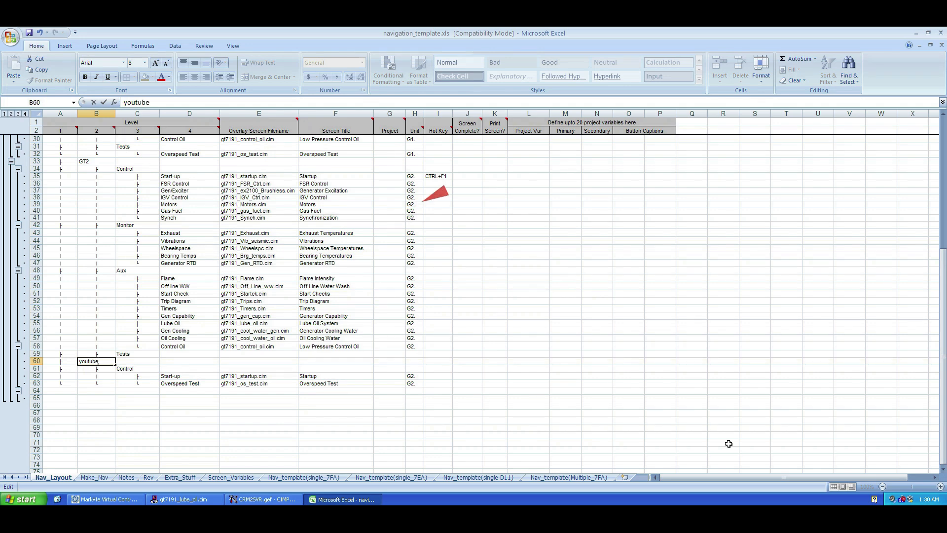
double_click(128, 370)
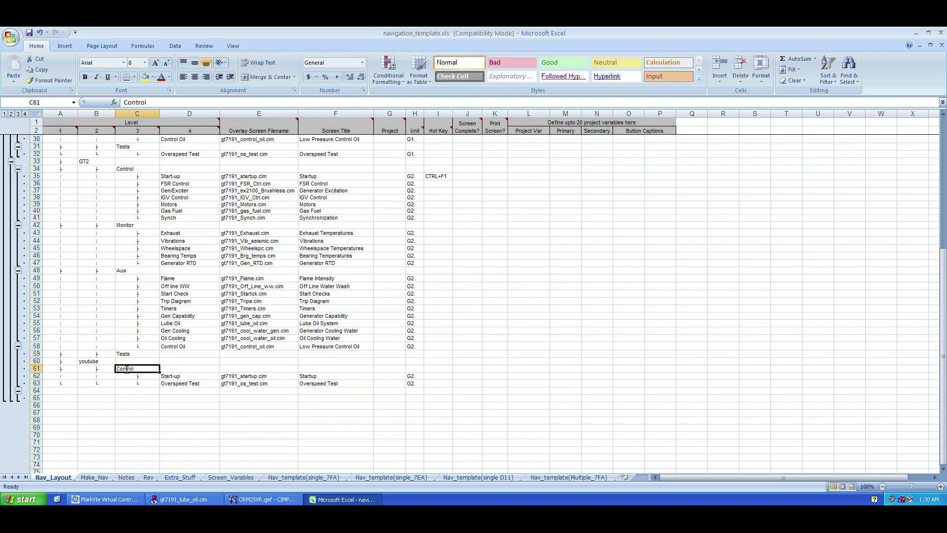
left_click_drag(140, 370, 117, 371)
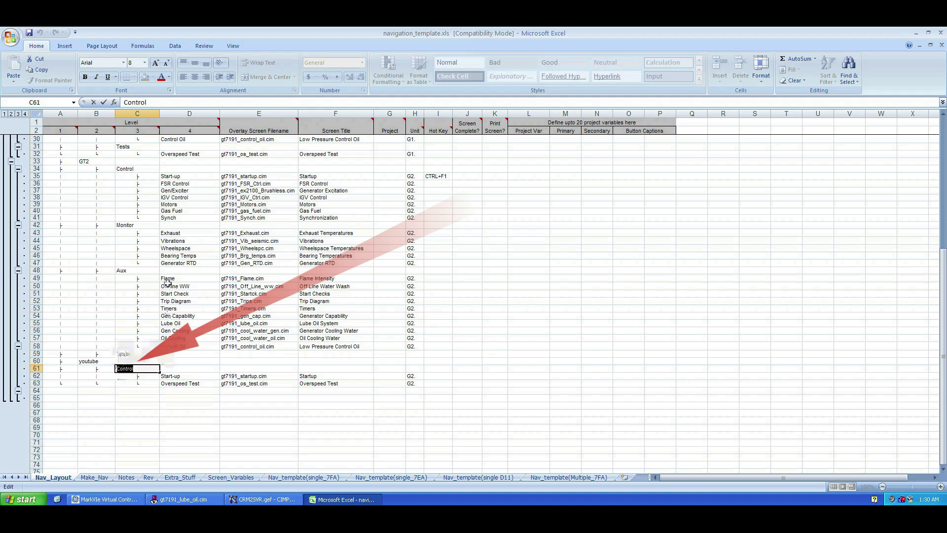
type("youtube")
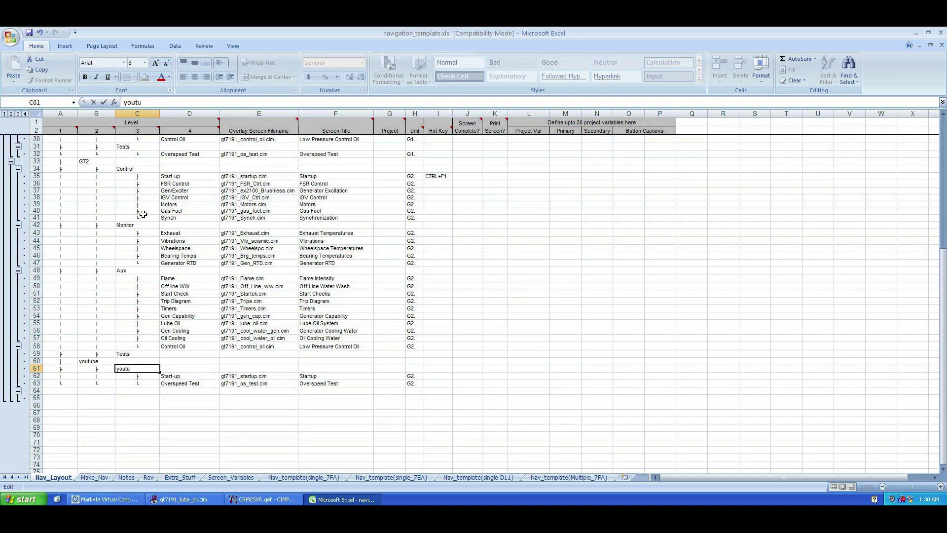
Rename the copied Level 4 Start-up button in D62 to youtube
left_click(175, 375)
key("Down")
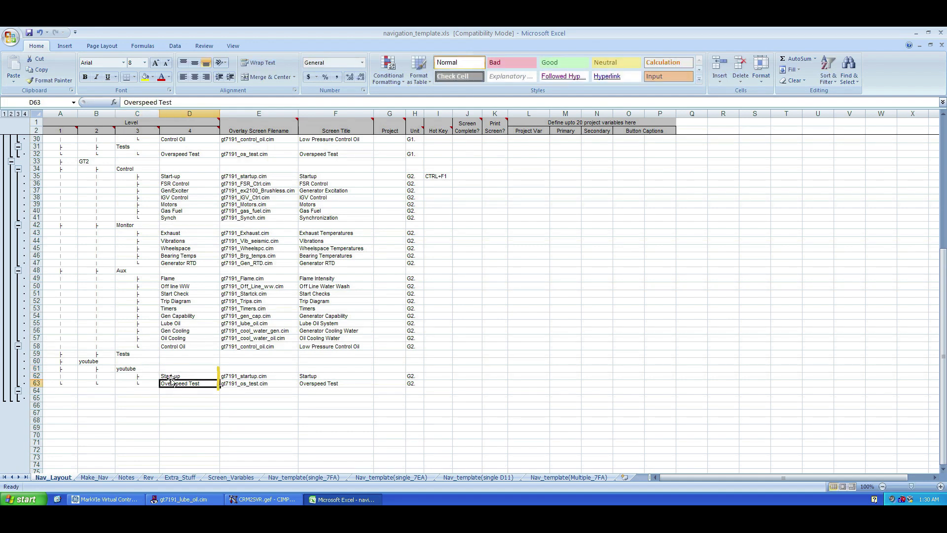
double_click(170, 376)
left_click_drag(187, 376, 112, 370)
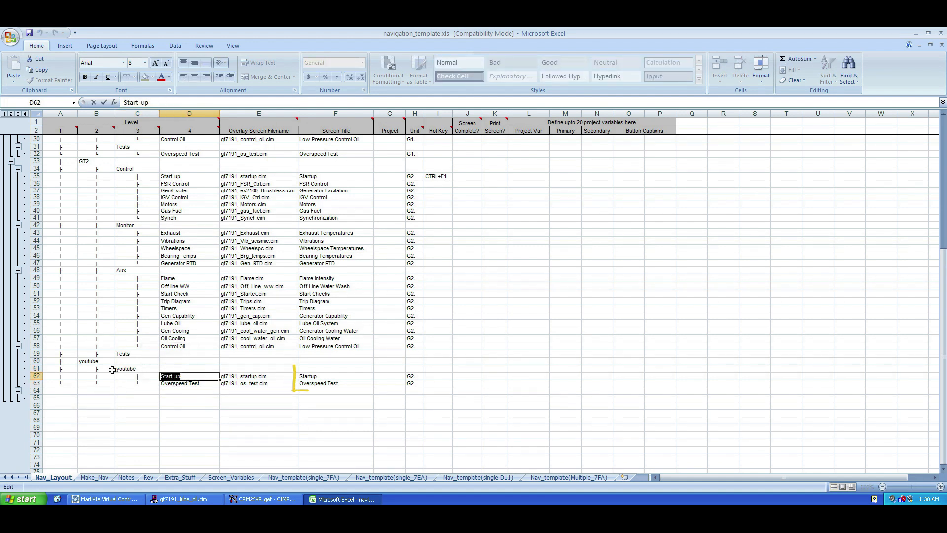
type("youtube")
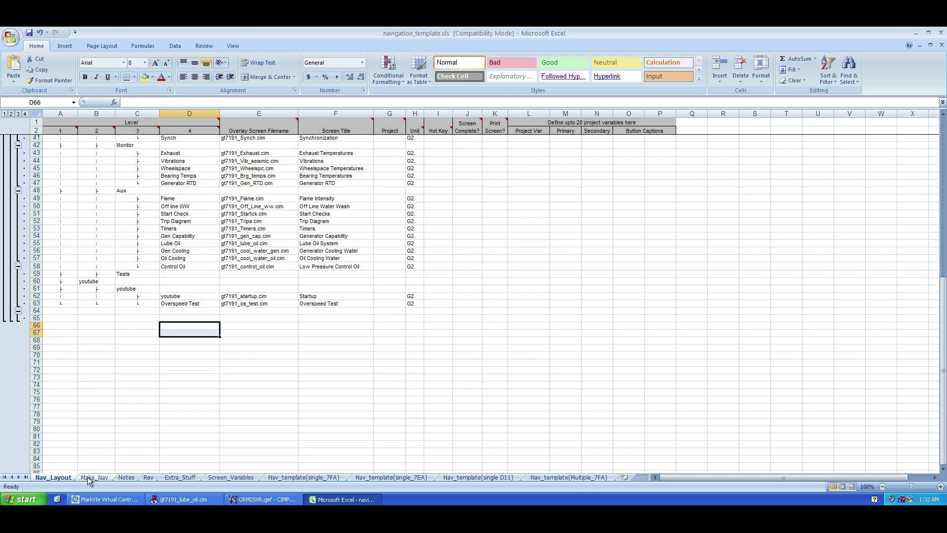
Try to build the navigation object from the Make_Nav sheet
left_click(92, 477)
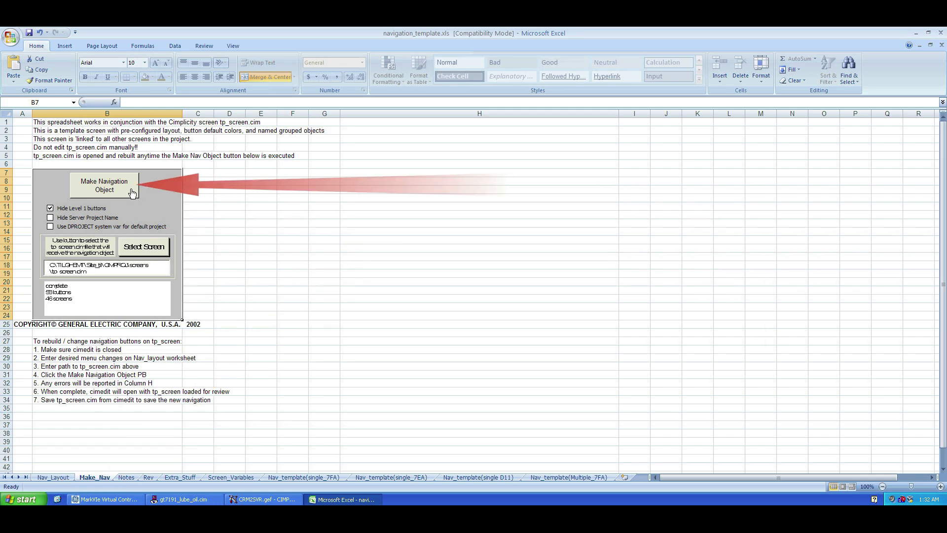
left_click(113, 193)
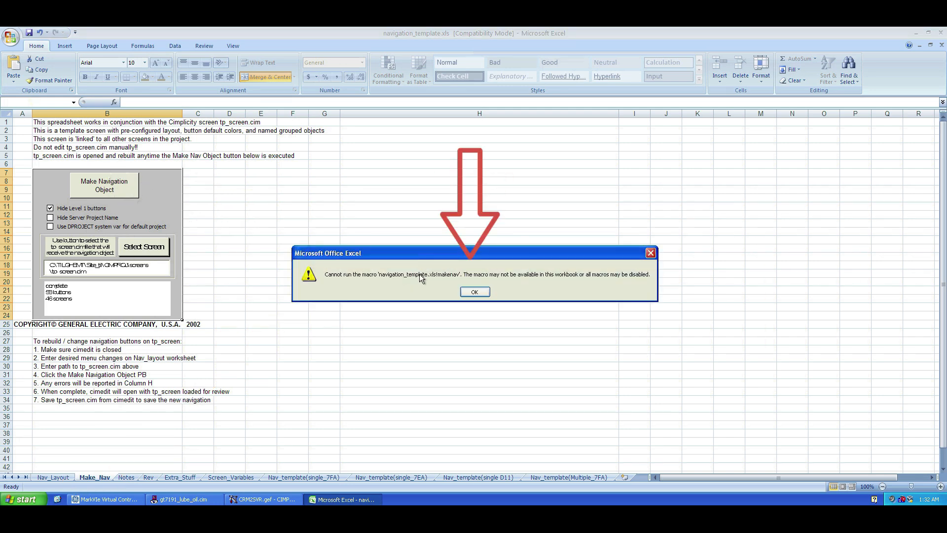
left_click(474, 292)
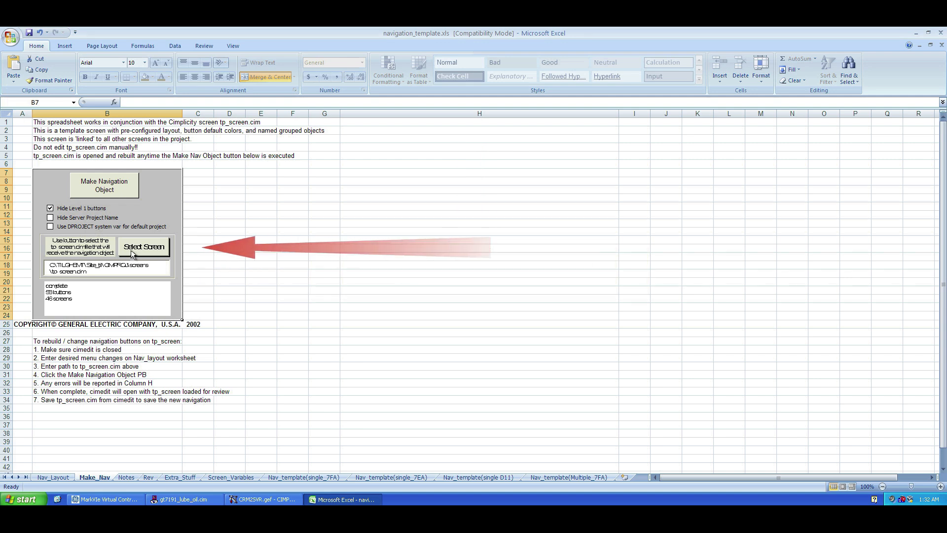
Enable all macros and trust access to the VBA project object model in the Trust Center's macro settings
left_click(10, 37)
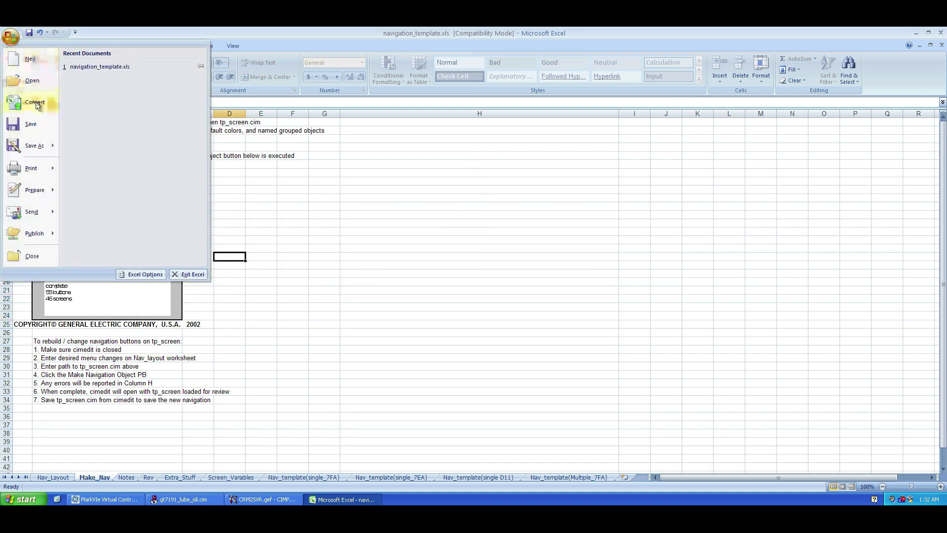
left_click(130, 273)
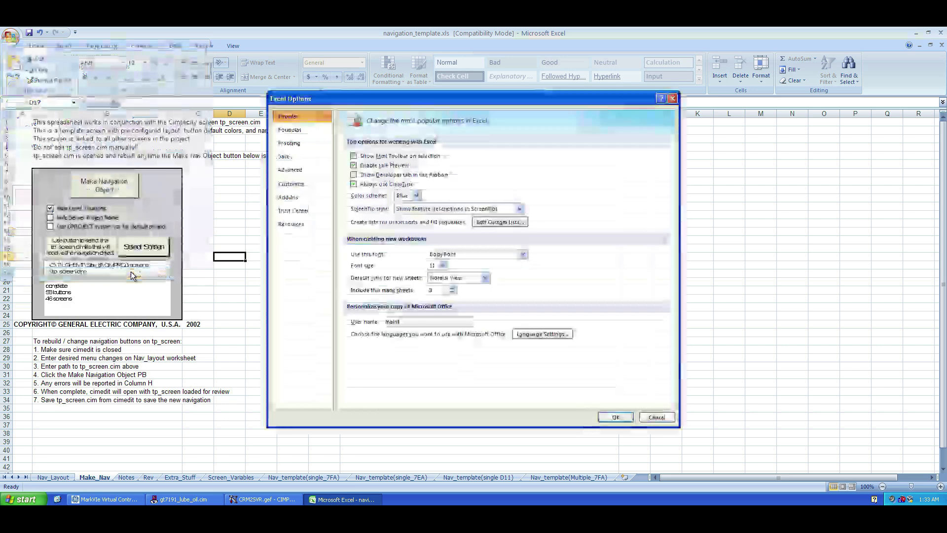
left_click(294, 211)
left_click(646, 277)
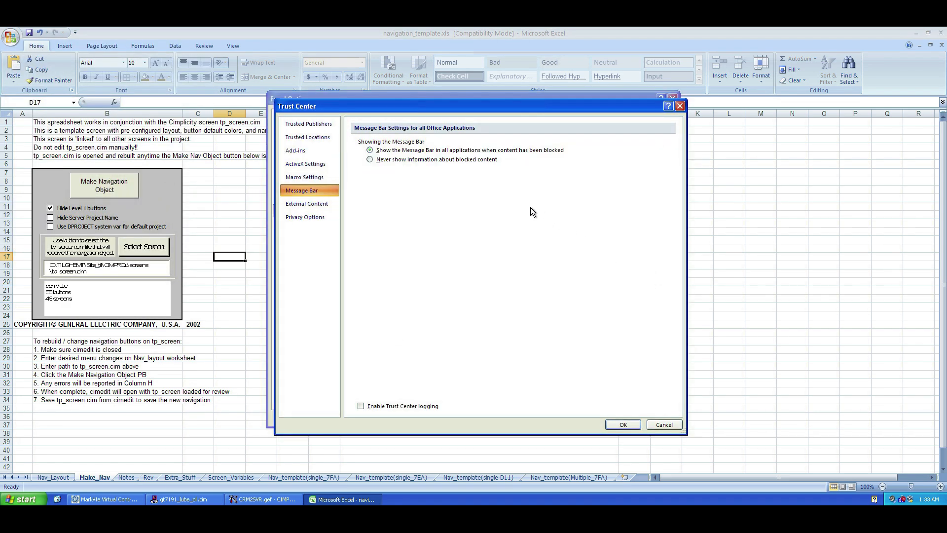
left_click(318, 179)
left_click(370, 178)
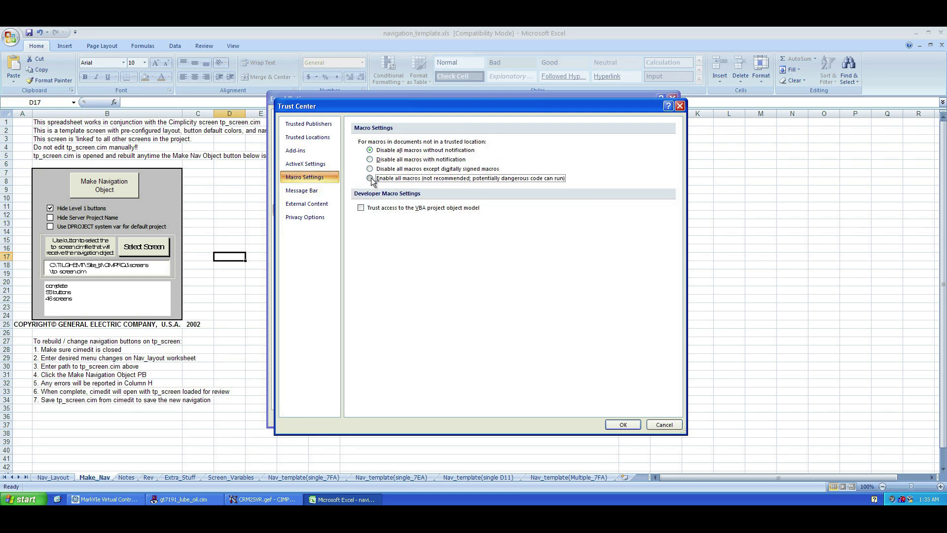
left_click(361, 208)
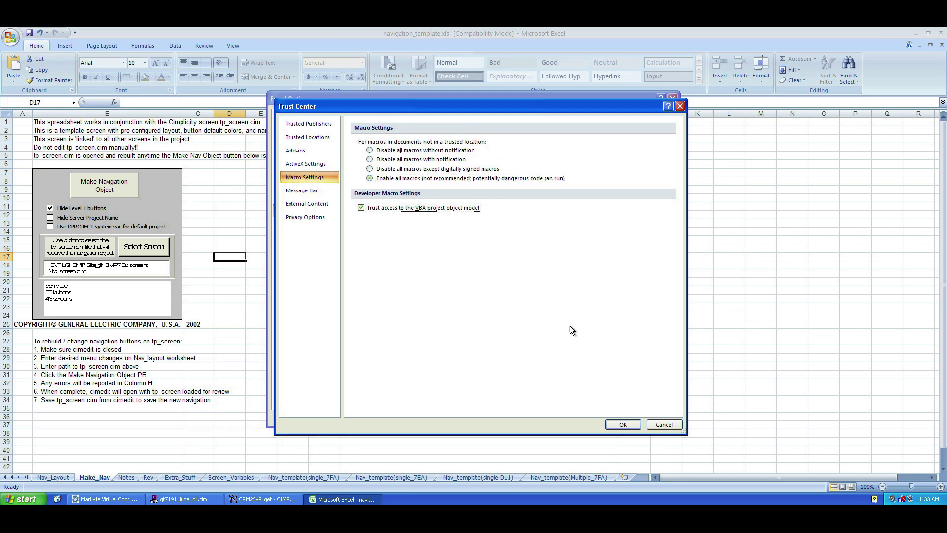
left_click(623, 424)
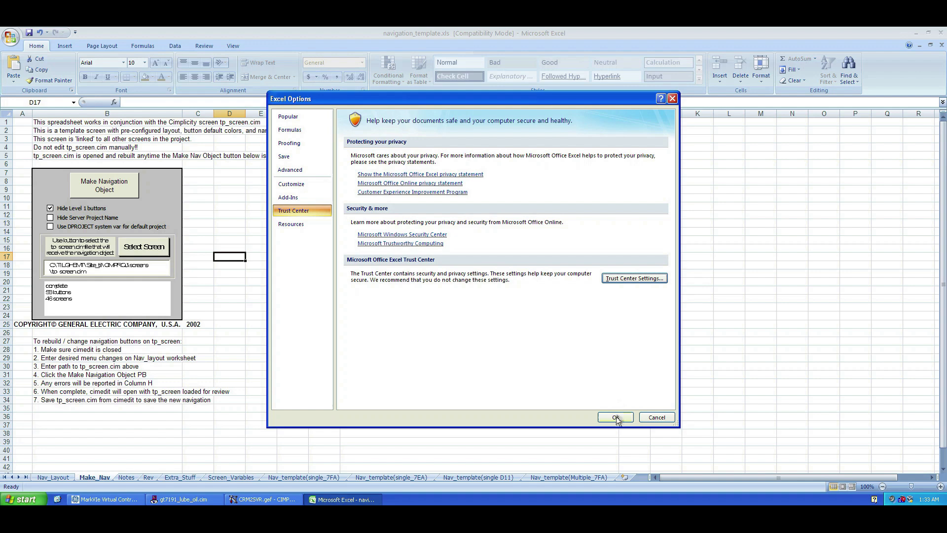
left_click(617, 417)
Save and close the workbook, and reopen navigation_template.xls from the CIMPLICITY Workbench screens list
left_click(939, 33)
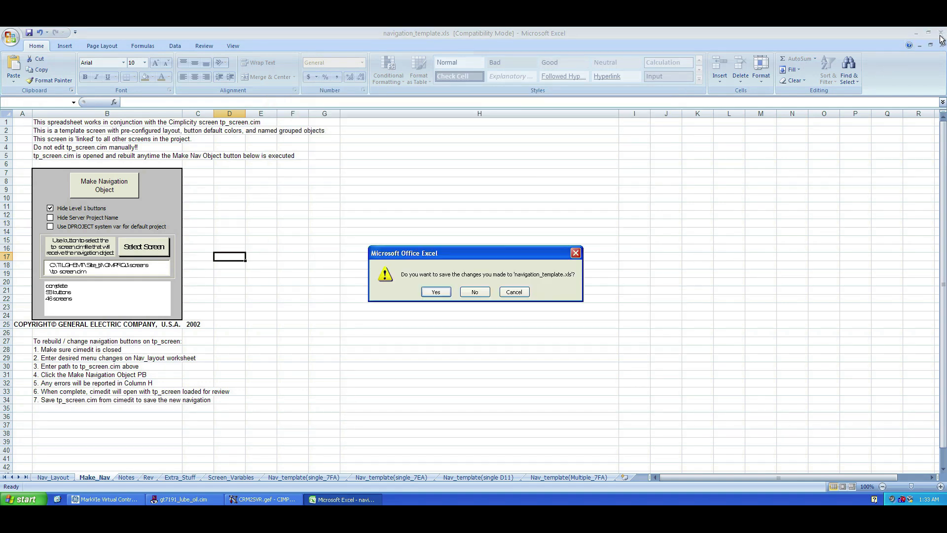
left_click(443, 295)
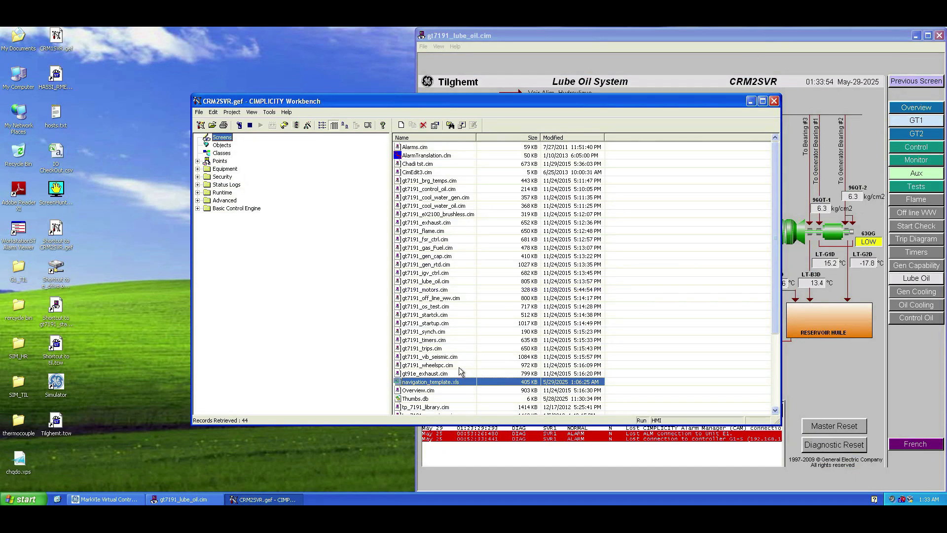
double_click(451, 381)
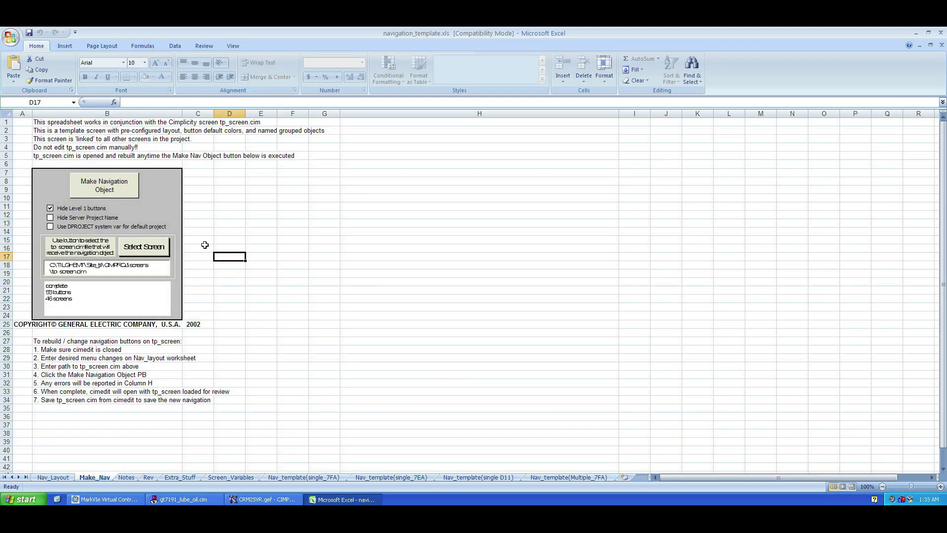
Select tp_screen.cim in C:\TILGHEMT\Site_til\CIMPROJ\screens as the target screen and build the navigation object into it
left_click(154, 251)
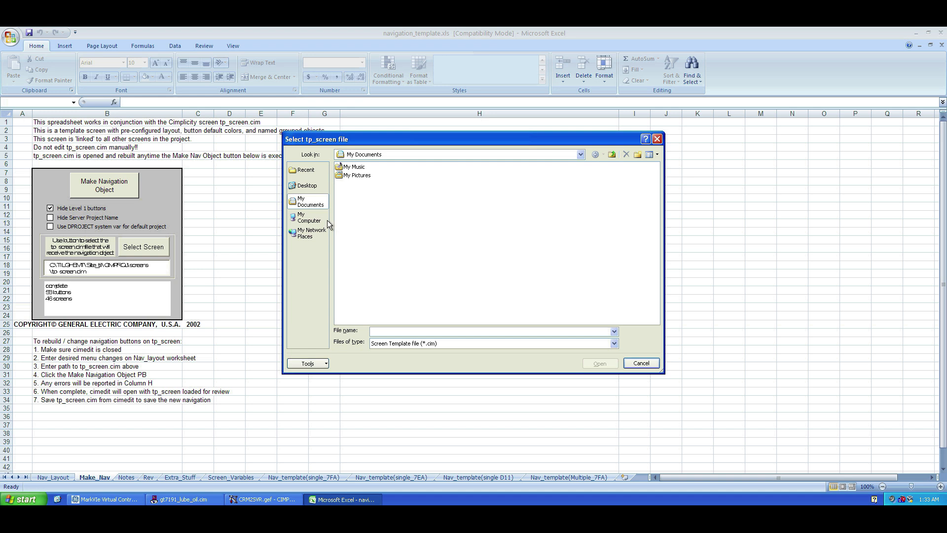
left_click(309, 217)
left_click(368, 168)
double_click(369, 168)
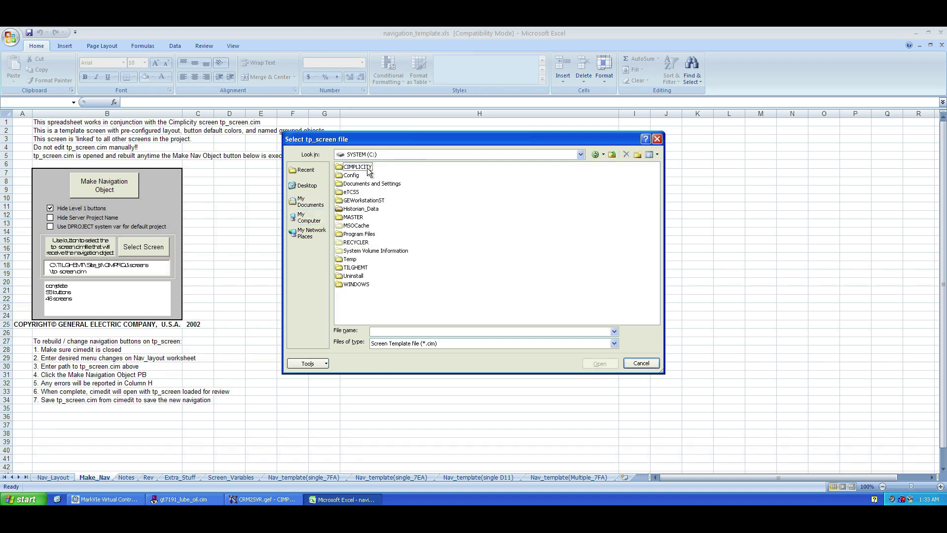
double_click(356, 267)
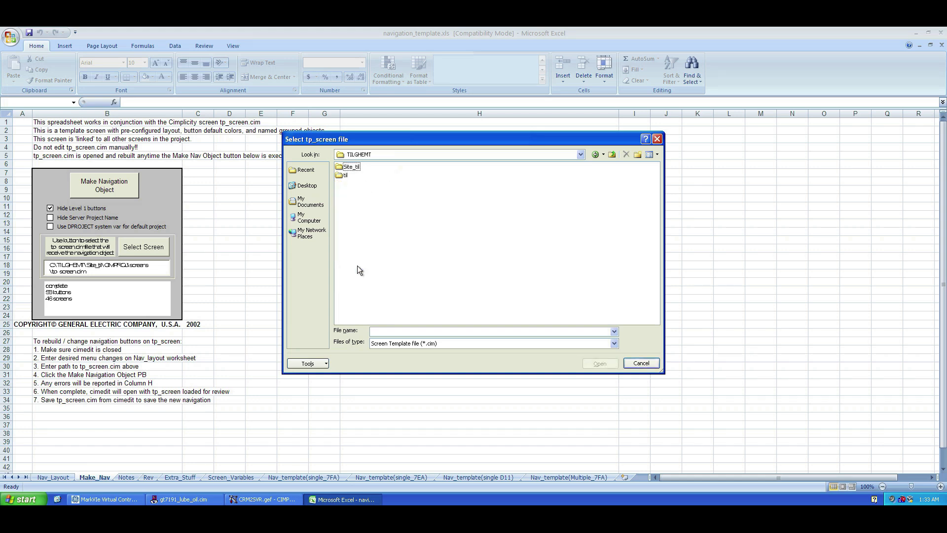
double_click(363, 167)
double_click(364, 169)
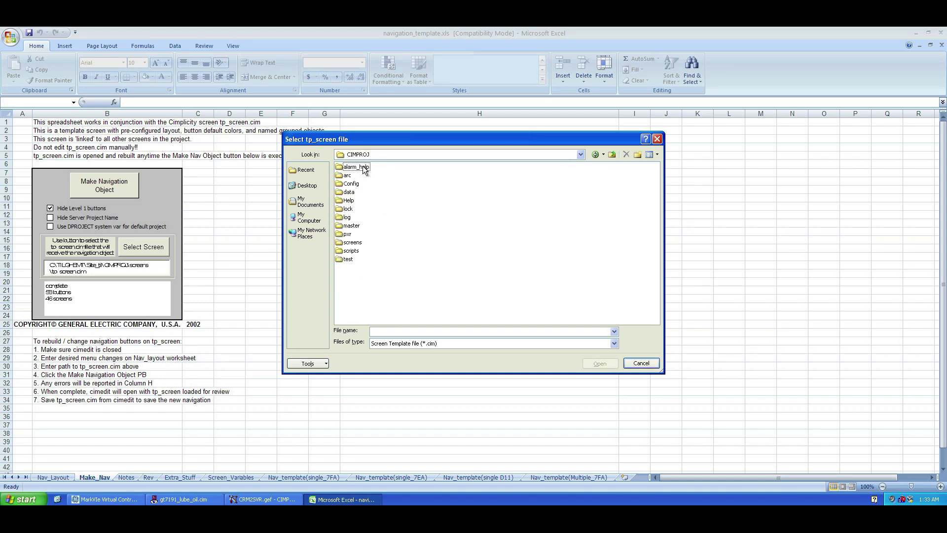
double_click(352, 242)
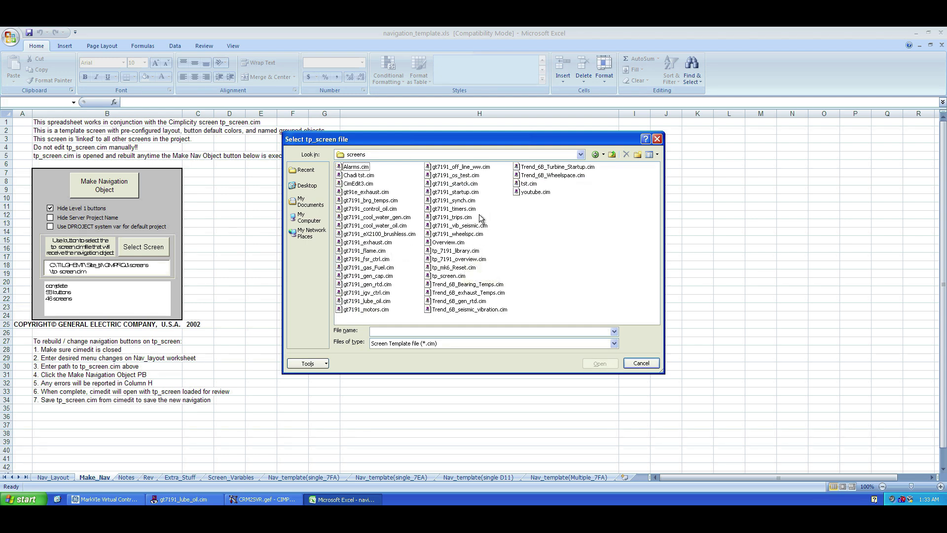
left_click(448, 276)
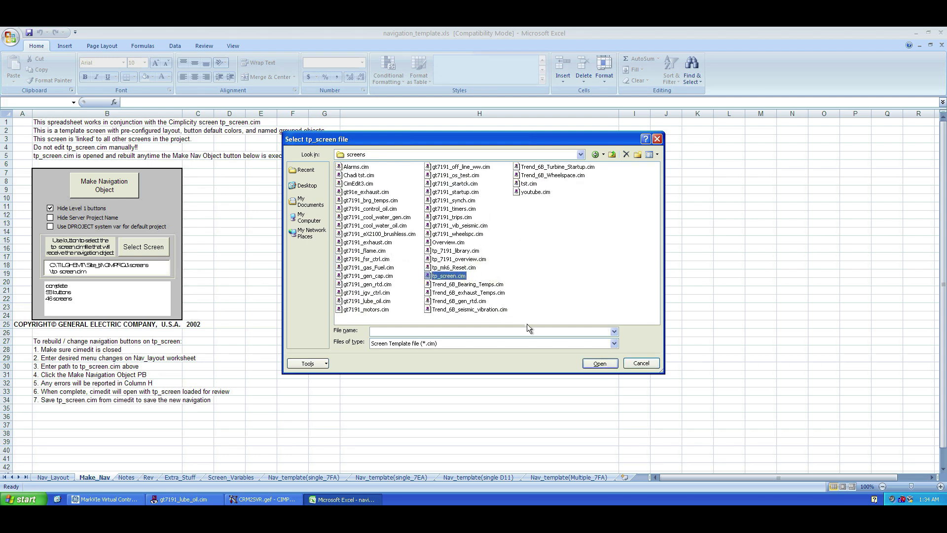
double_click(448, 277)
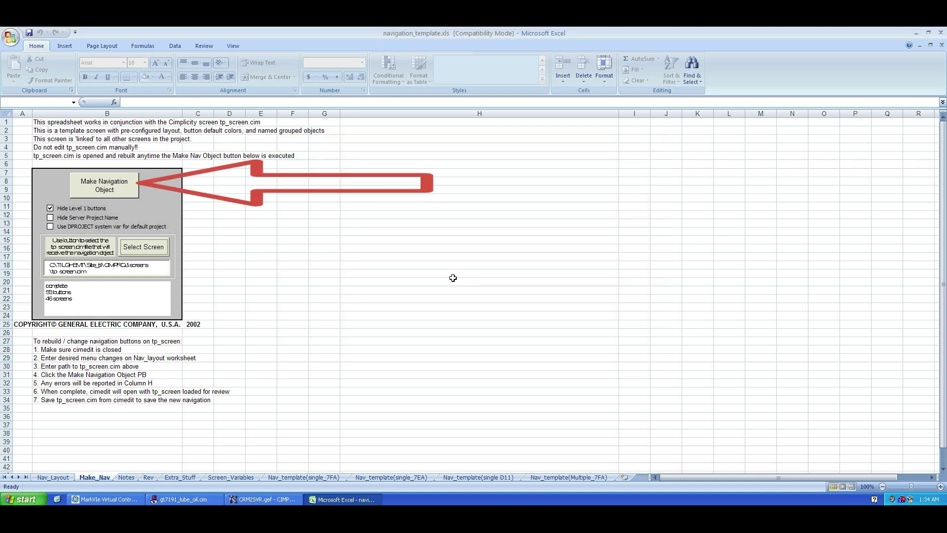
left_click(128, 184)
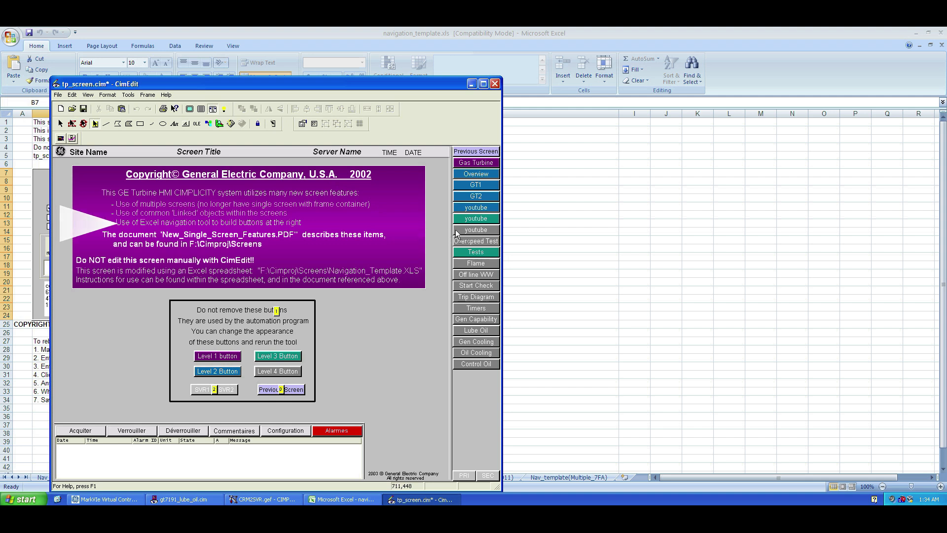
left_click(478, 226)
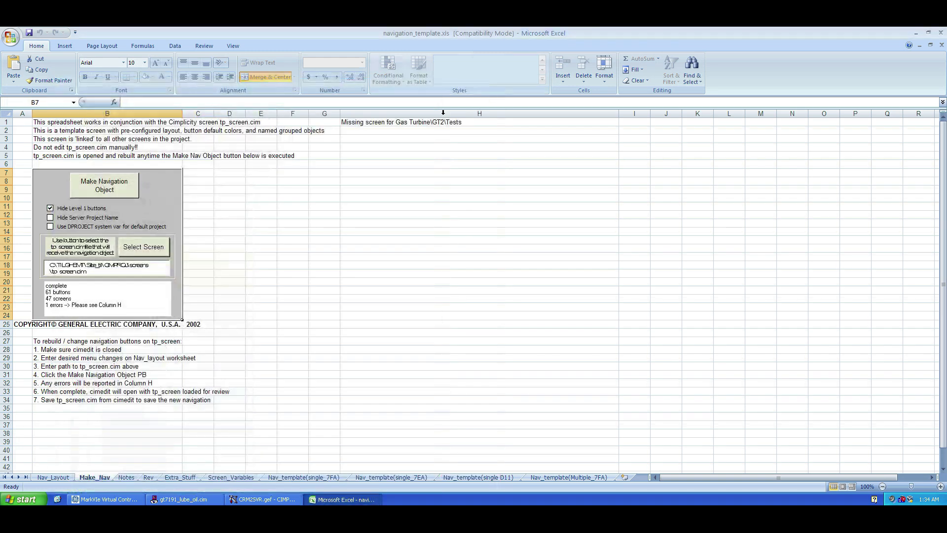
Run gt7191_gas_Fuel.cim from the CIMPLICITY Workbench and test the youtube, Overspeed Test and GT1 navigation buttons
left_click(288, 499)
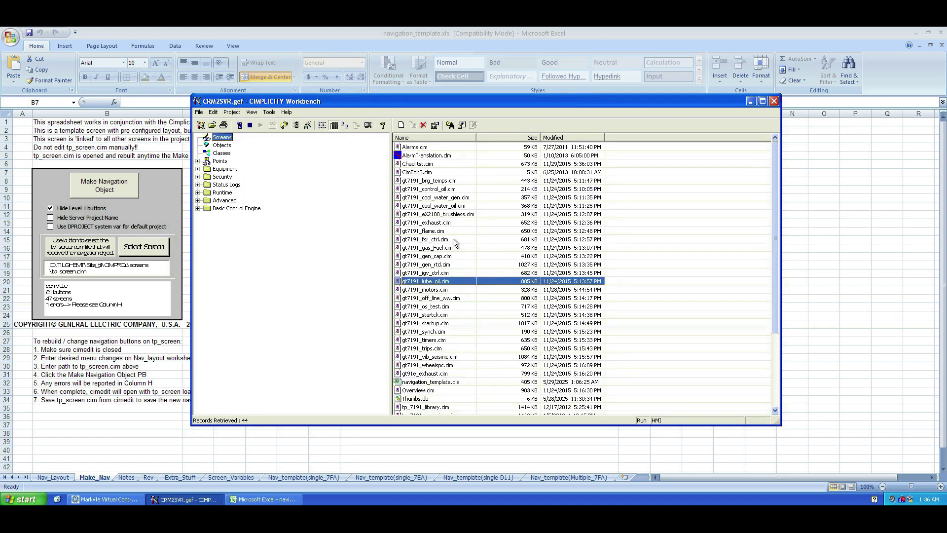
double_click(440, 248)
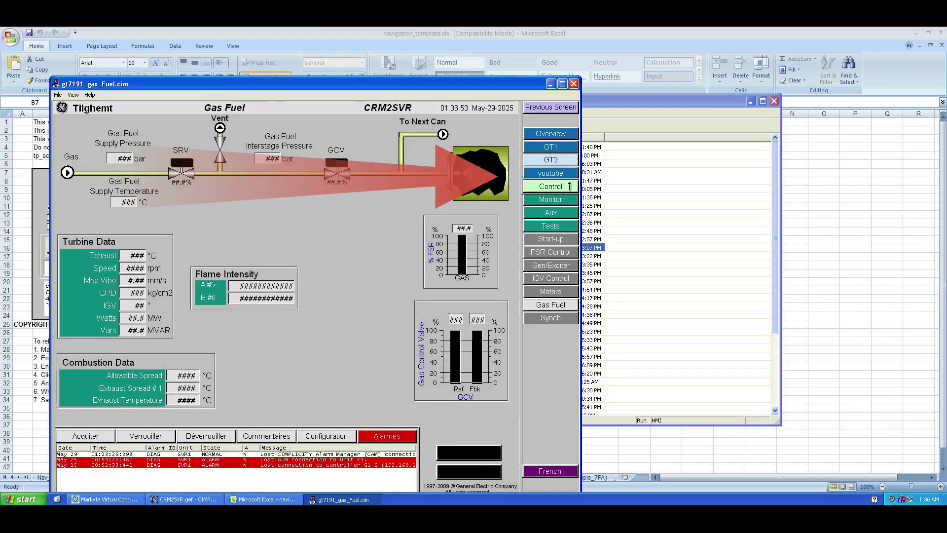
left_click(562, 176)
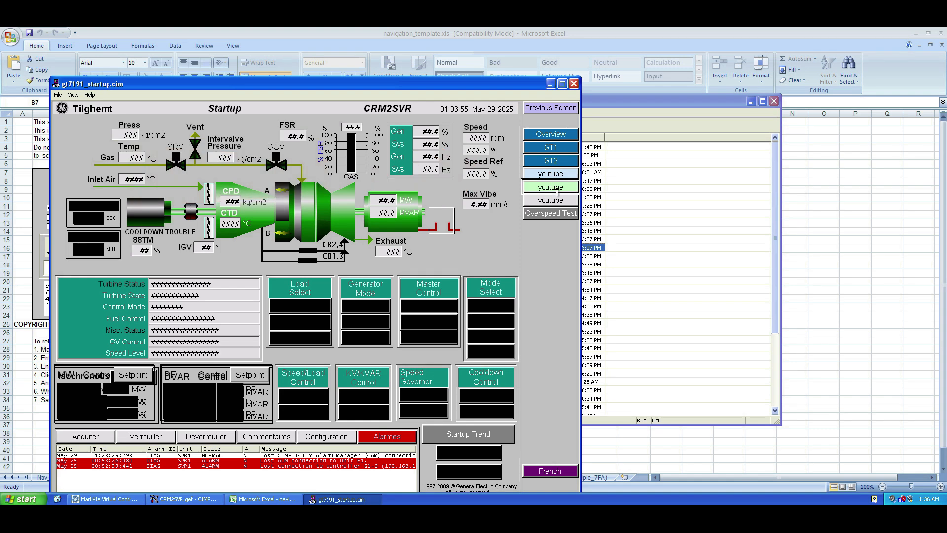
left_click(546, 213)
left_click(554, 200)
left_click(549, 149)
left_click(555, 173)
left_click(540, 211)
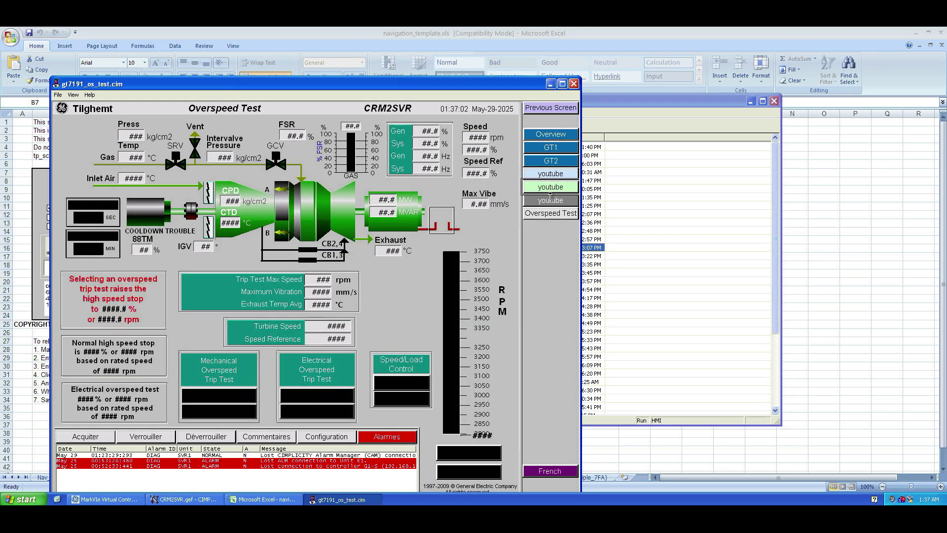
left_click(573, 150)
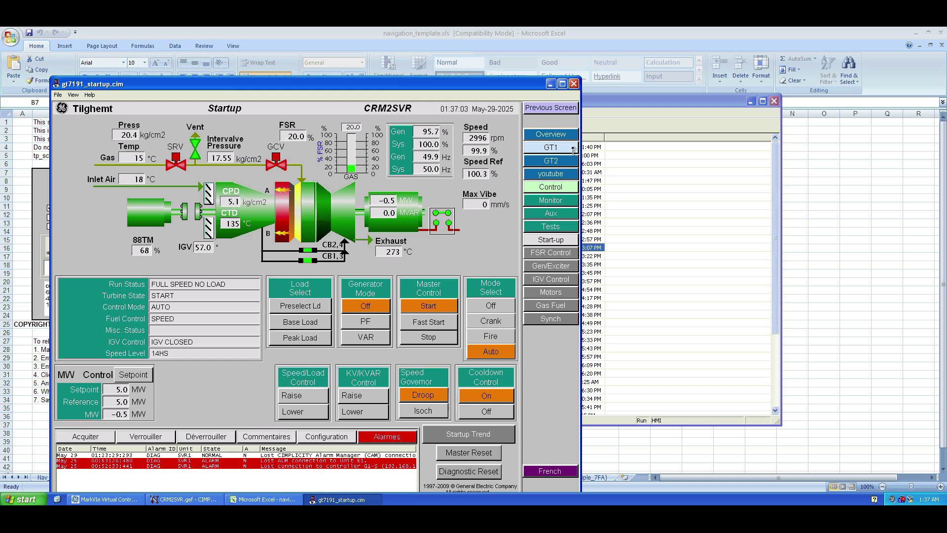
left_click(559, 174)
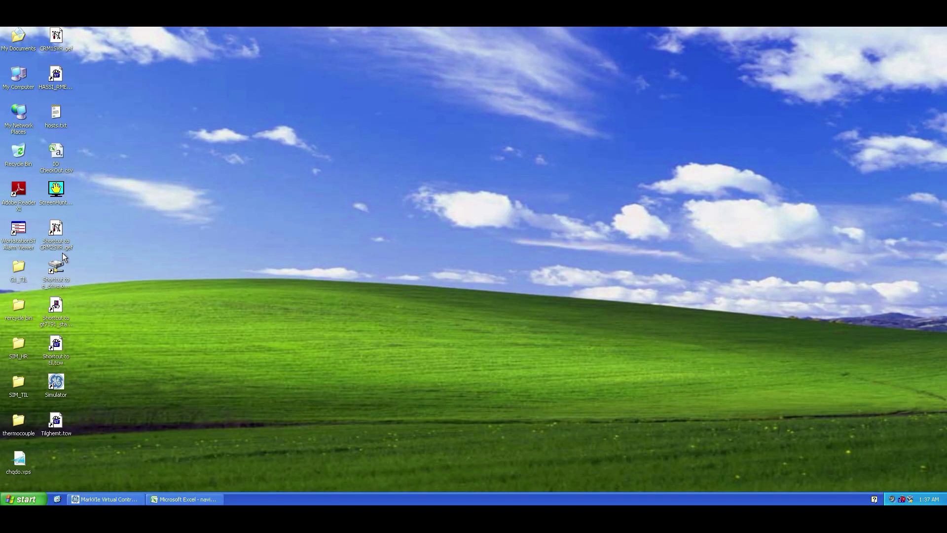
Open the CRM2SVR.gef project in the CIMPLICITY Workbench from its desktop shortcut and create a new screen
double_click(61, 244)
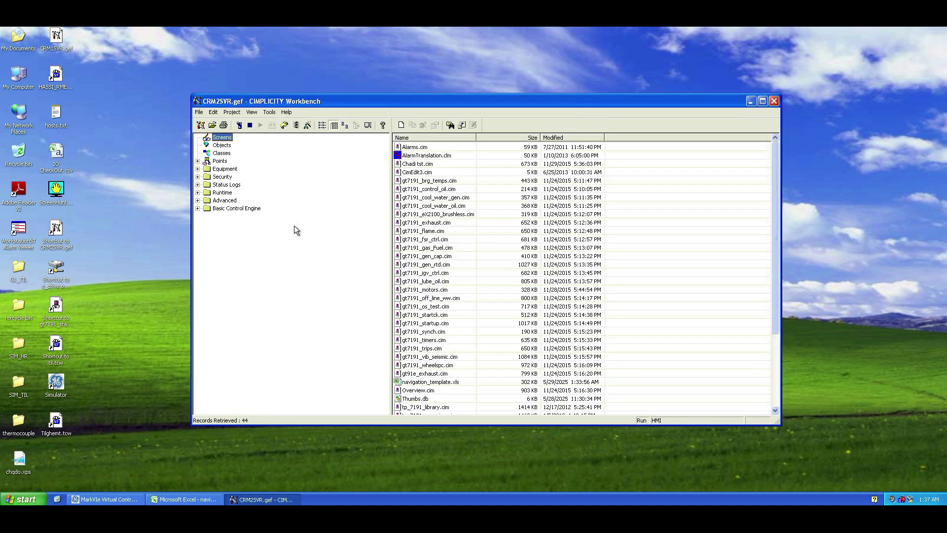
left_click(429, 384)
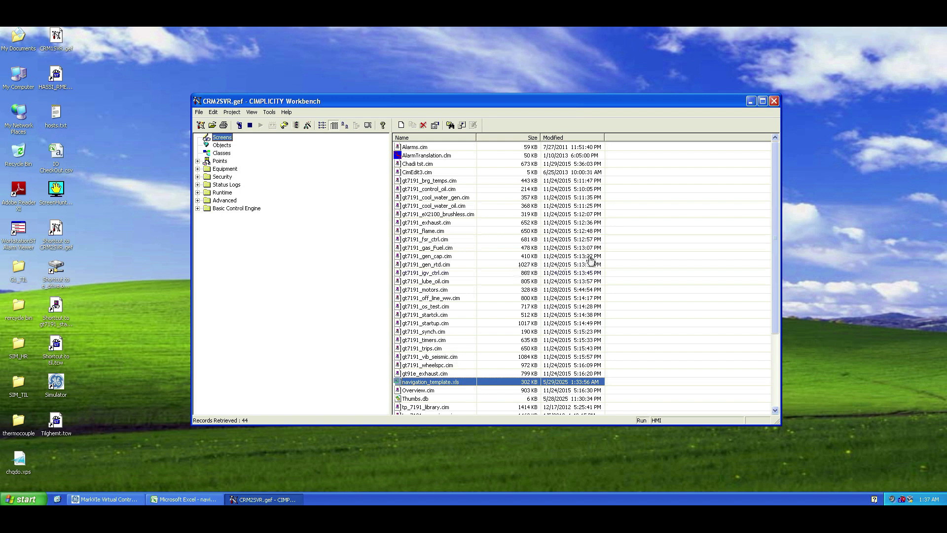
right_click(674, 253)
left_click(675, 256)
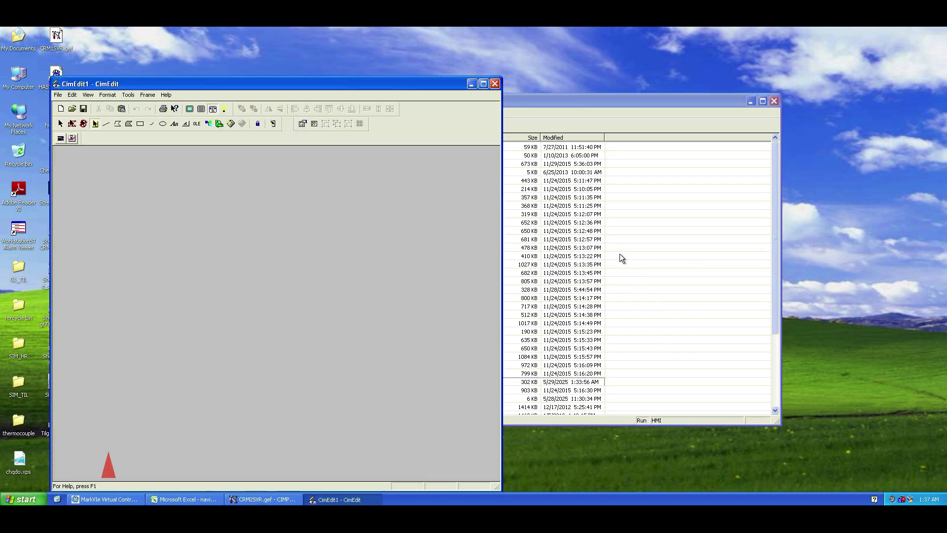
Check the new screen's width and height in its geometry properties
left_click(108, 94)
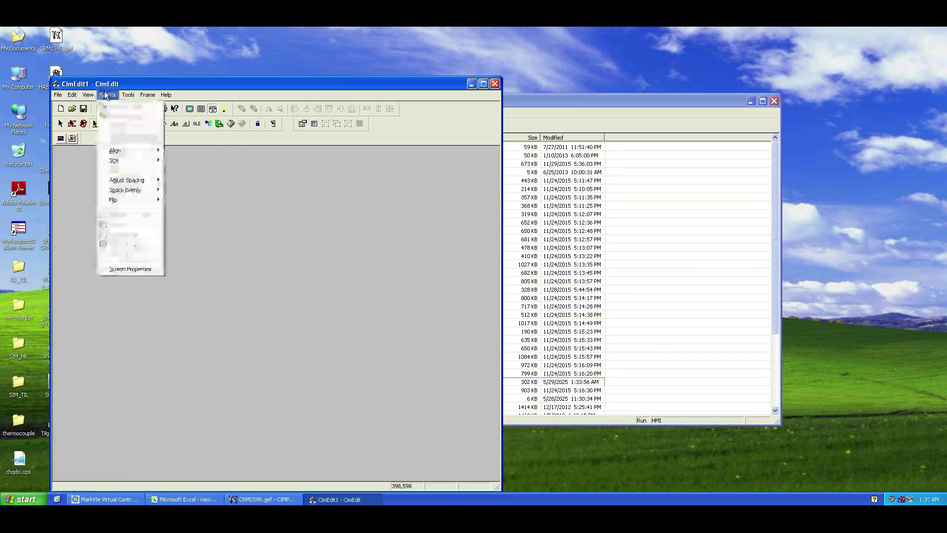
left_click(132, 273)
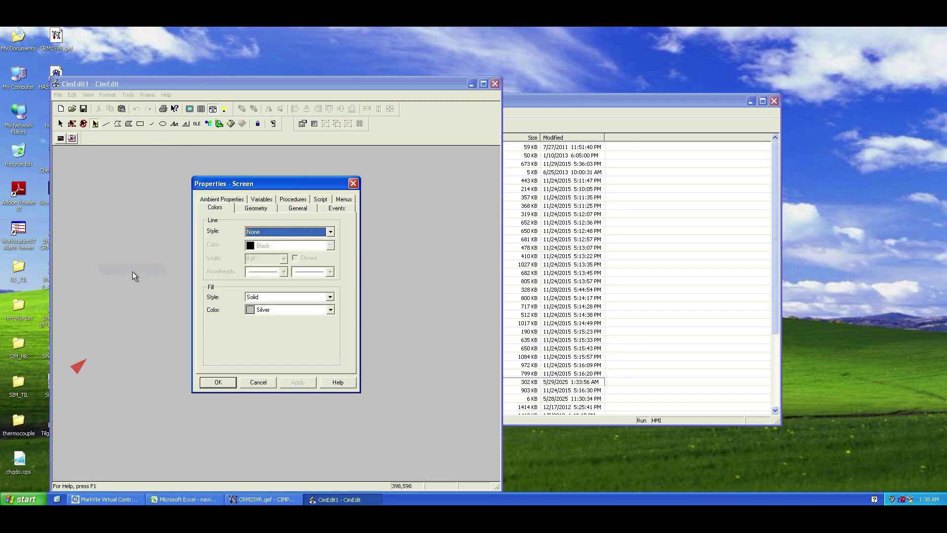
left_click(269, 208)
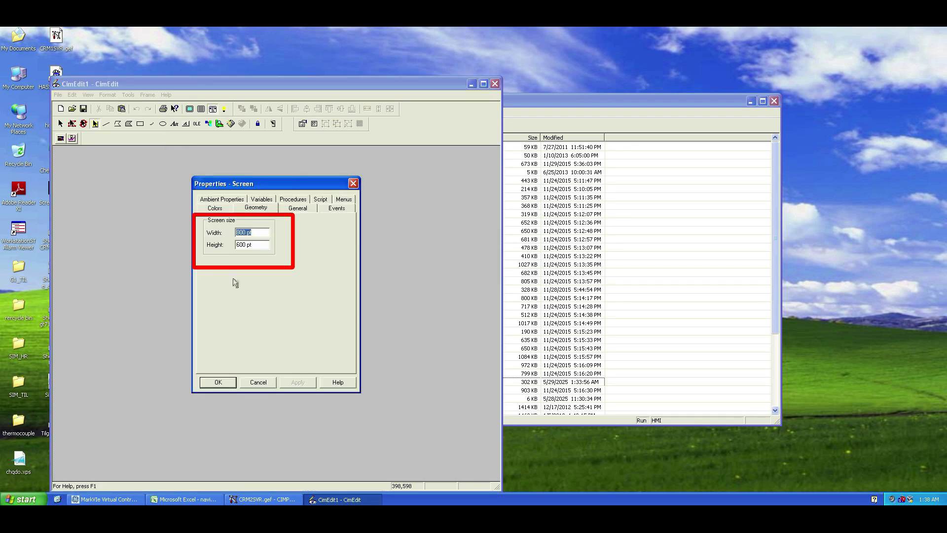
left_click(218, 383)
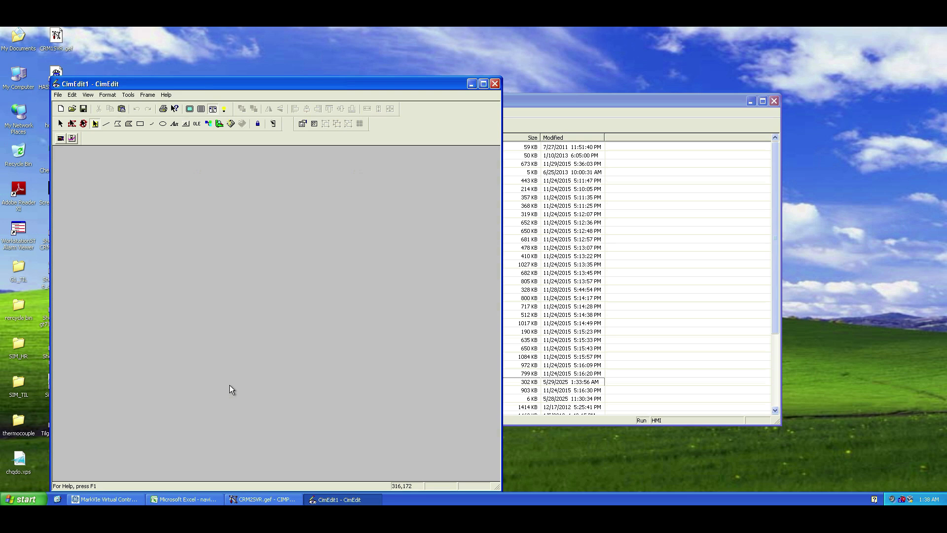
Open tp_screen.cim from the project's screens for editing, copy its linked frame object with the navigation buttons, and close it
left_click(592, 101)
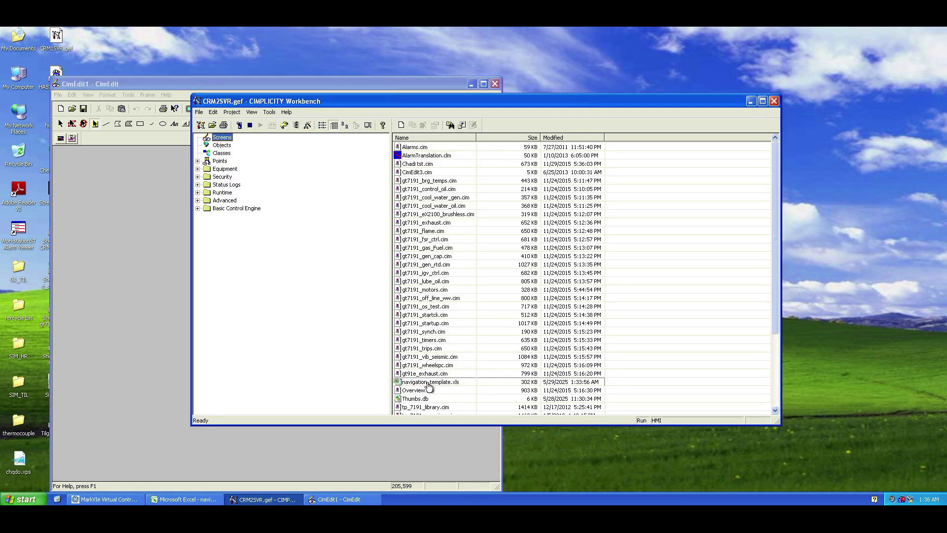
left_click(434, 365)
scroll(446, 387, "down", 1)
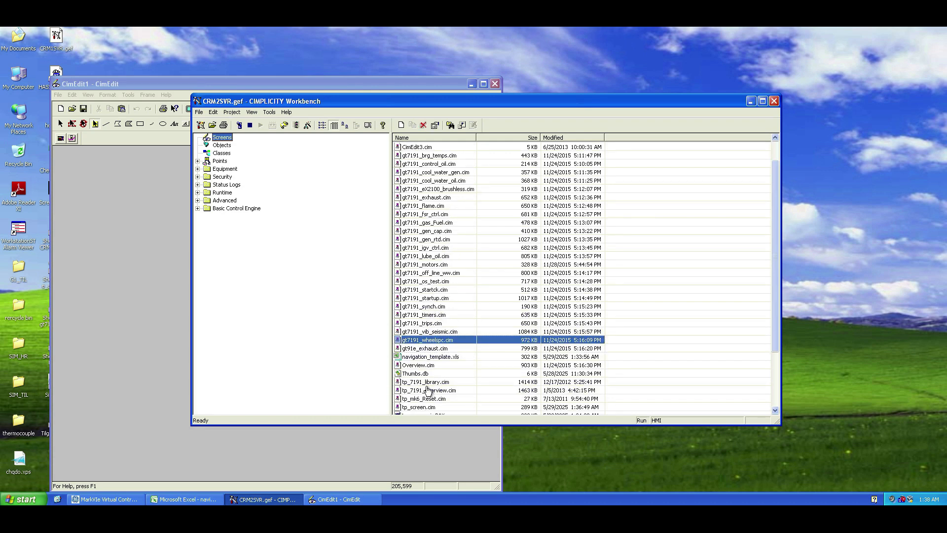
scroll(428, 390, "down", 2)
left_click(433, 356)
right_click(439, 357)
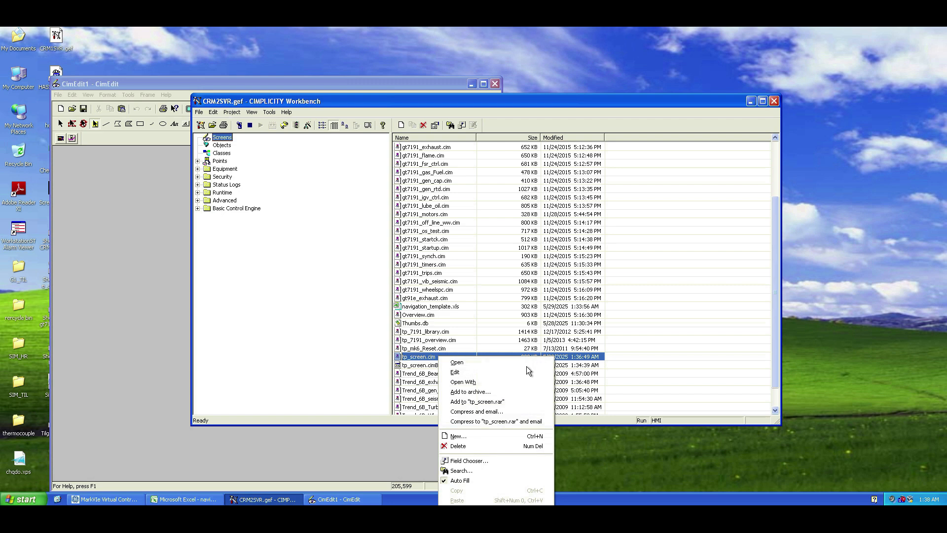
left_click(503, 373)
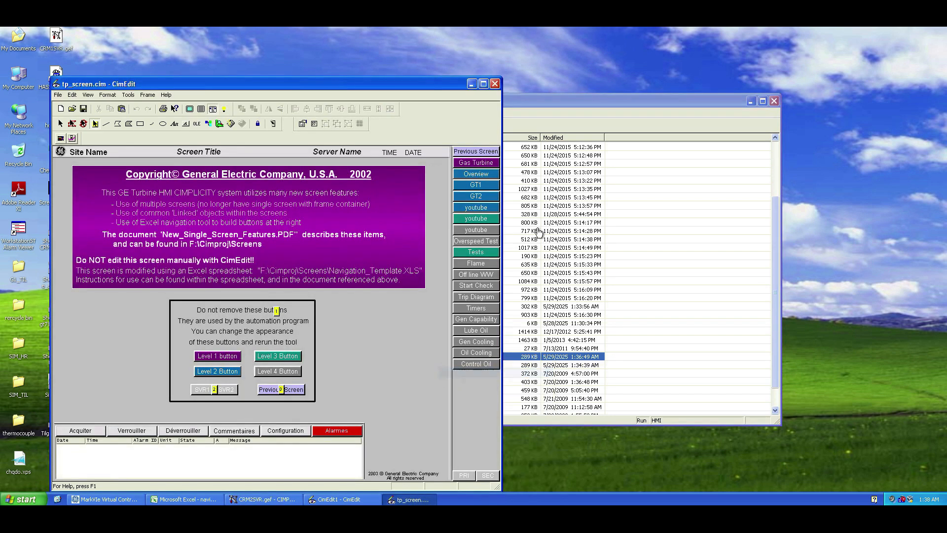
right_click(481, 173)
left_click(495, 189)
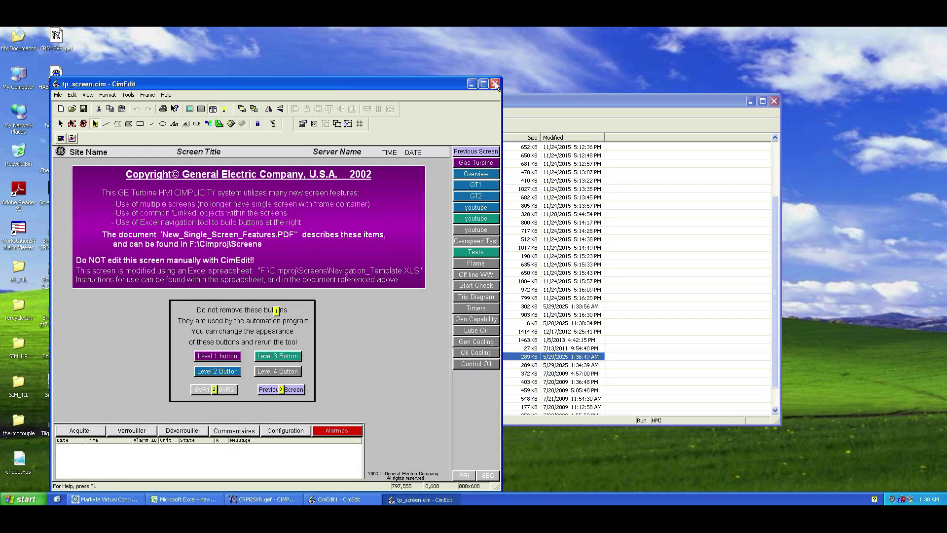
left_click(495, 84)
Paste the copied template object into the new screen as a linked CimView Object
left_click(164, 84)
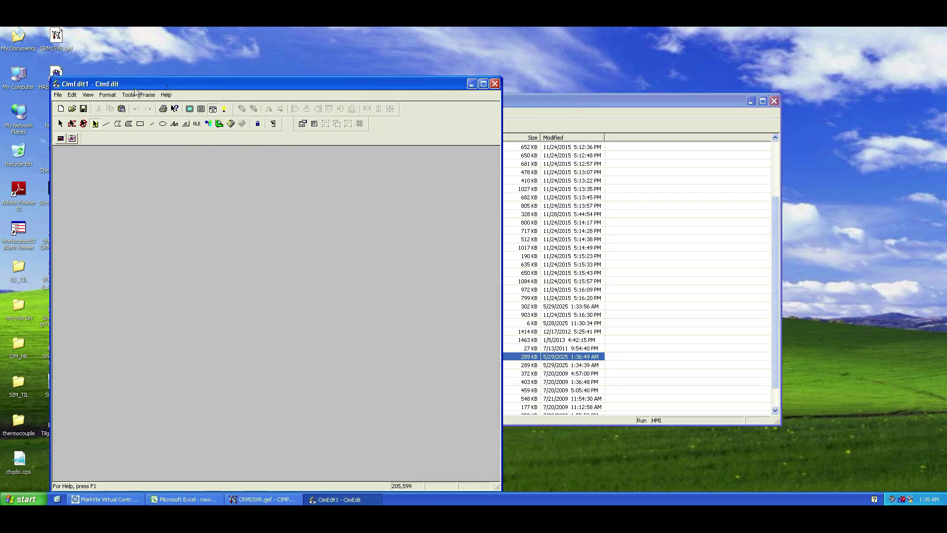
left_click(72, 95)
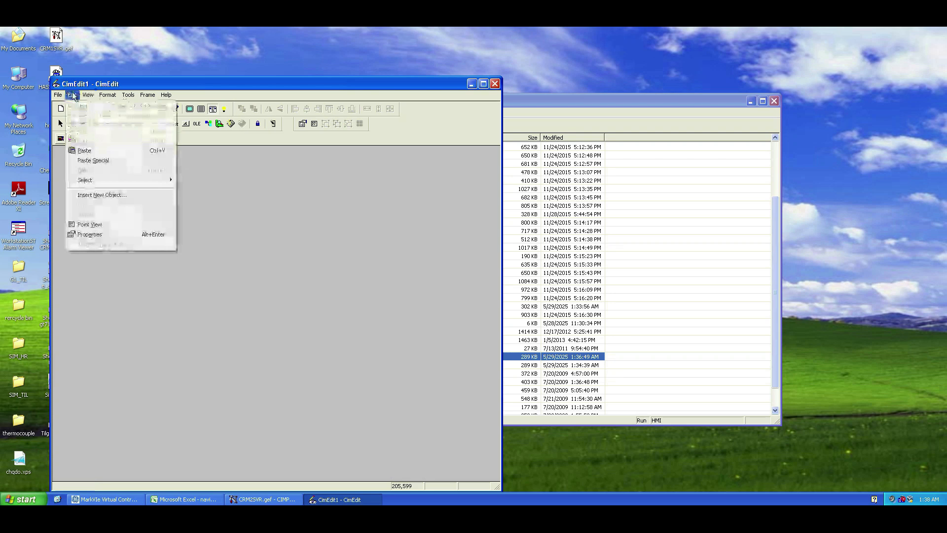
left_click(100, 160)
left_click(176, 288)
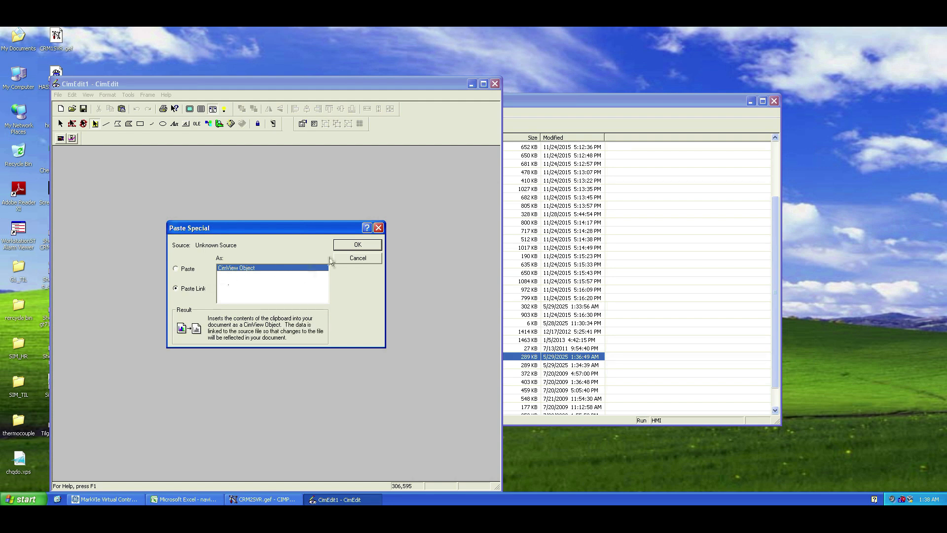
left_click(349, 245)
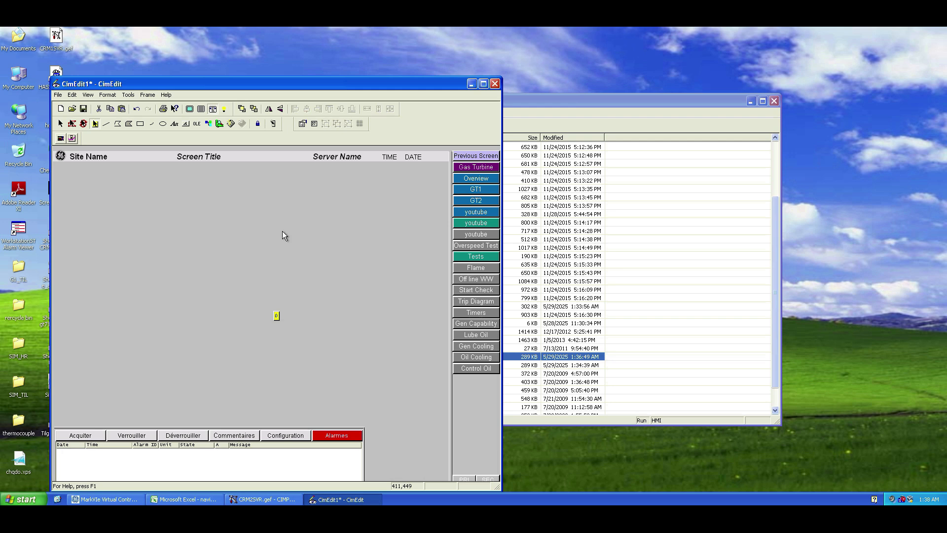
Place the American flag symbol from the Architectural symbols in the upper middle of the new screen
left_click(217, 123)
left_click_drag(445, 138, 226, 241)
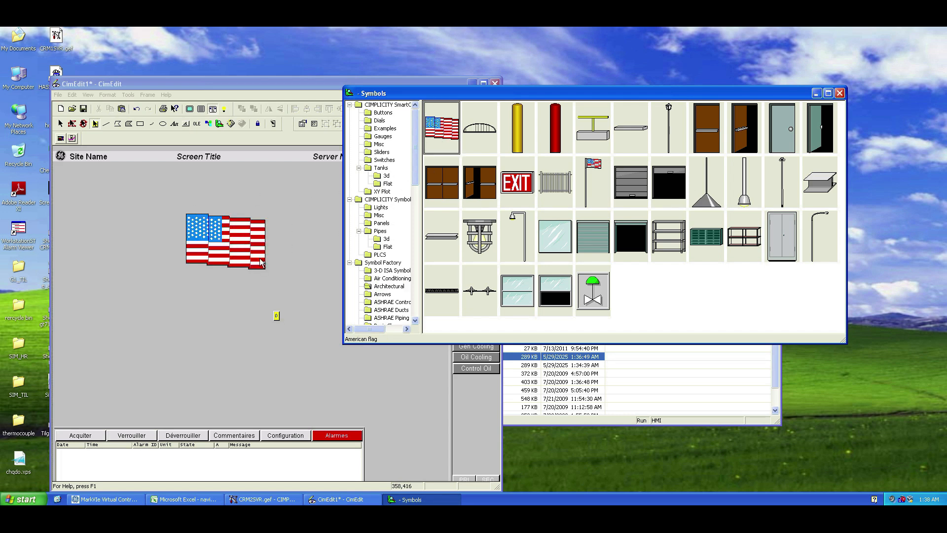
left_click(512, 187)
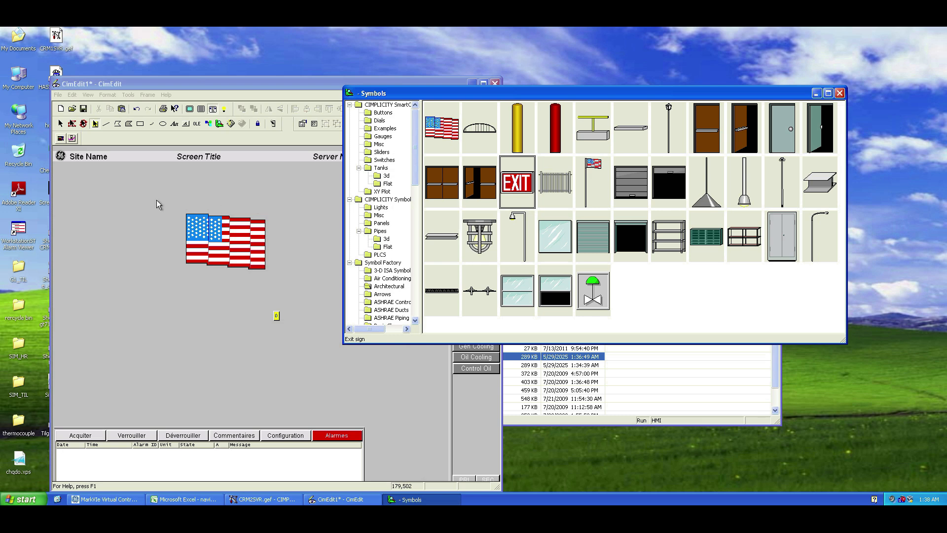
left_click(120, 224)
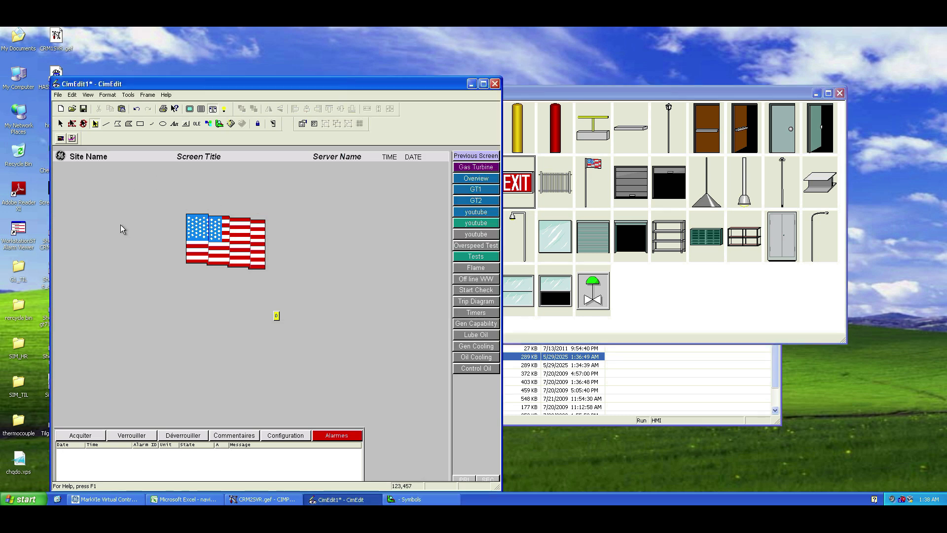
Add a text object reading "youtube MARK VIe channal" below the flag on the new screen
left_click(174, 124)
left_click(94, 300)
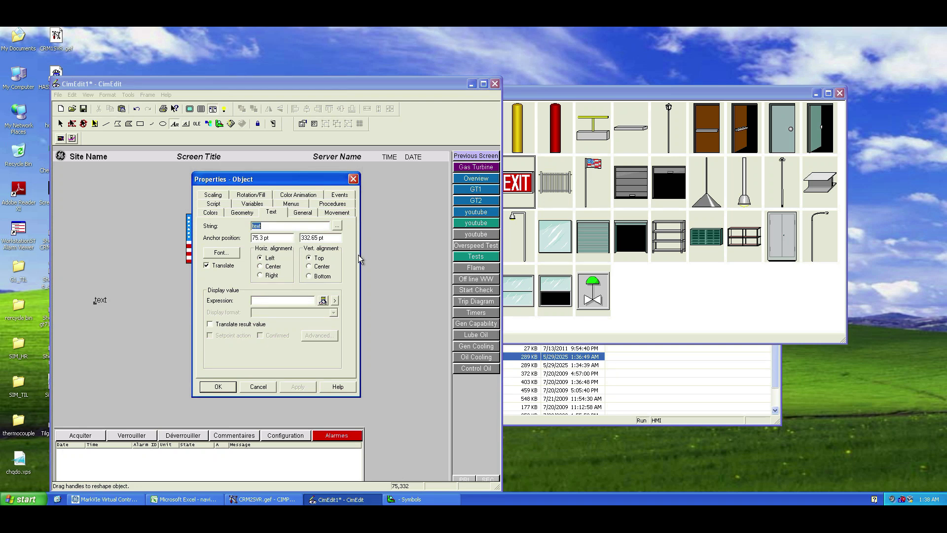
type("youtube MARK VIe channal")
left_click(218, 386)
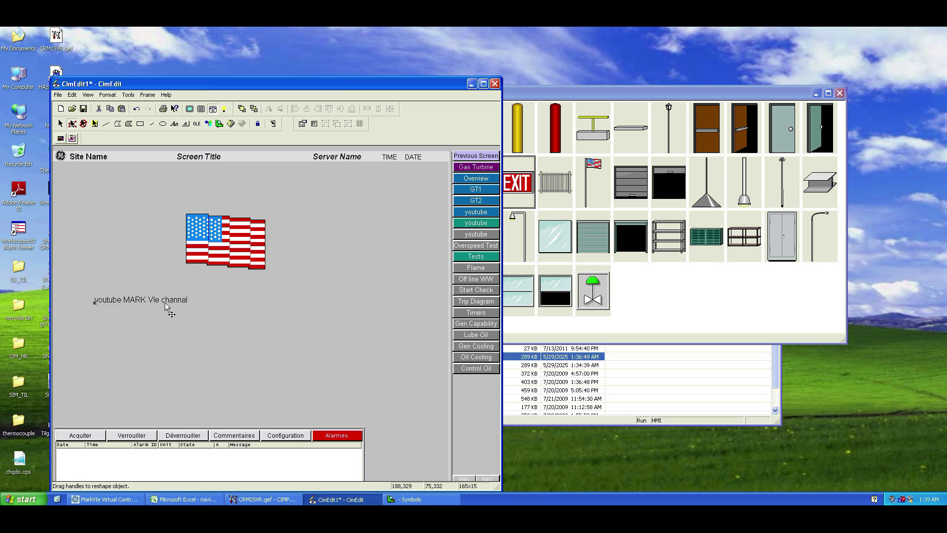
Enlarge the channel text to Arial size 28 and centre it beneath the flag
left_click_drag(94, 302, 189, 311)
double_click(225, 314)
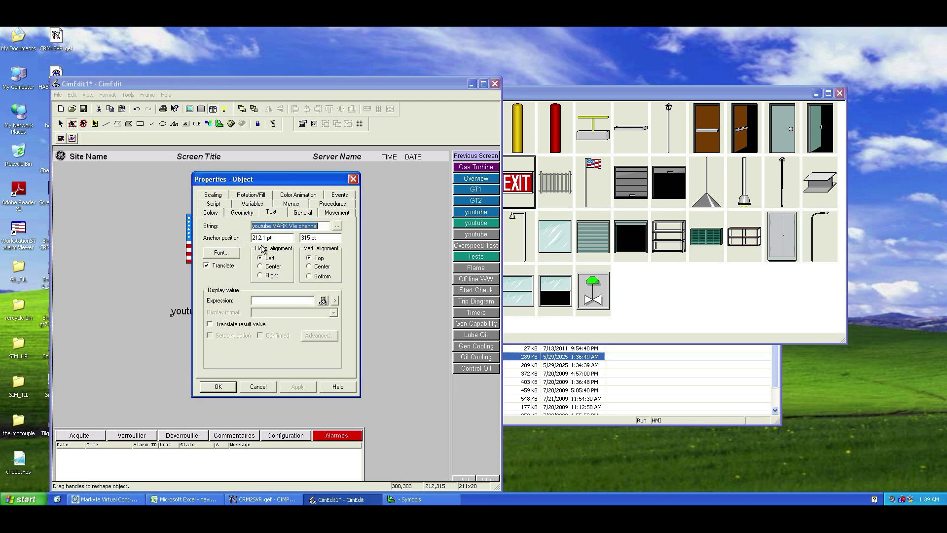
left_click(227, 255)
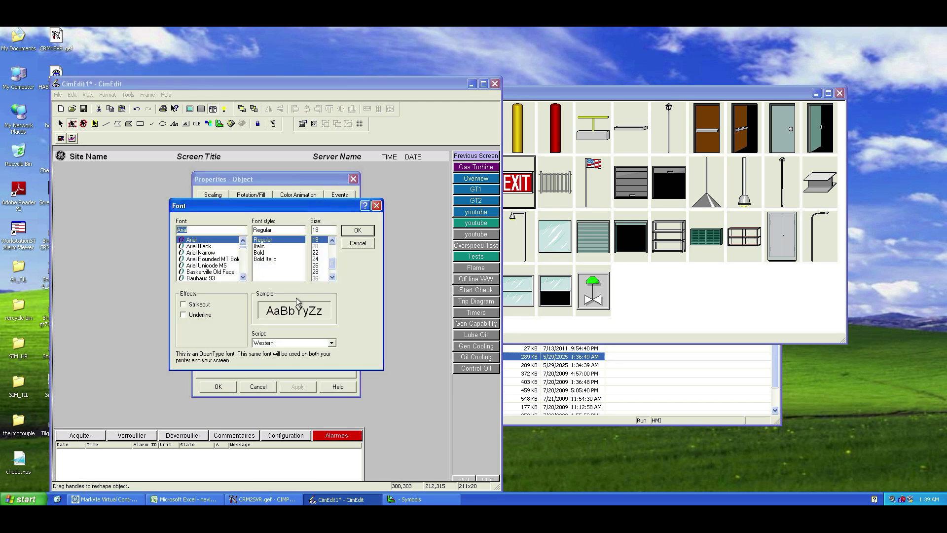
left_click(318, 271)
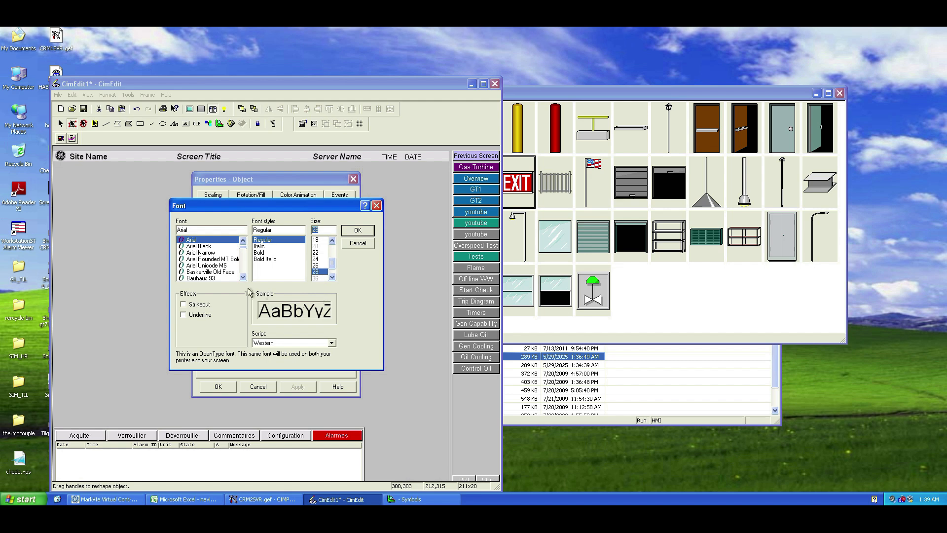
left_click(357, 231)
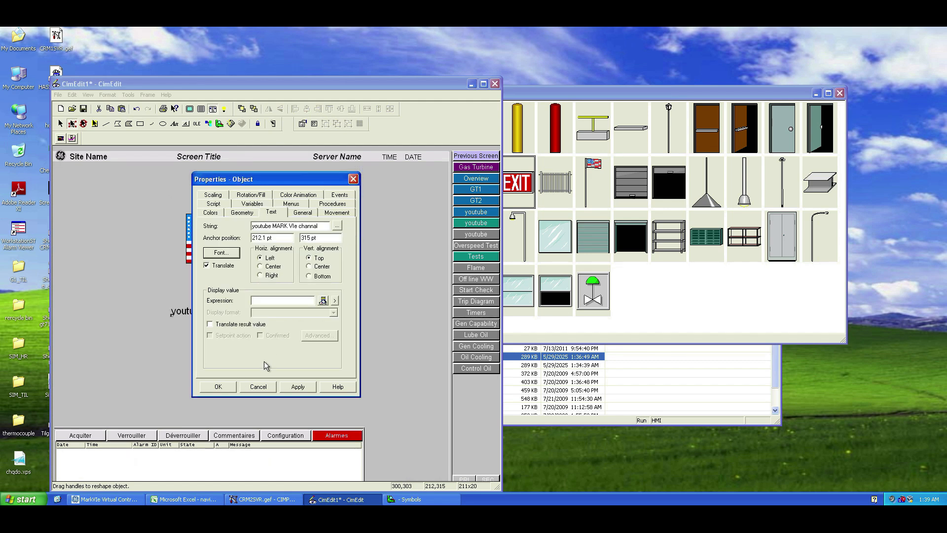
left_click(217, 387)
left_click_drag(275, 321, 260, 320)
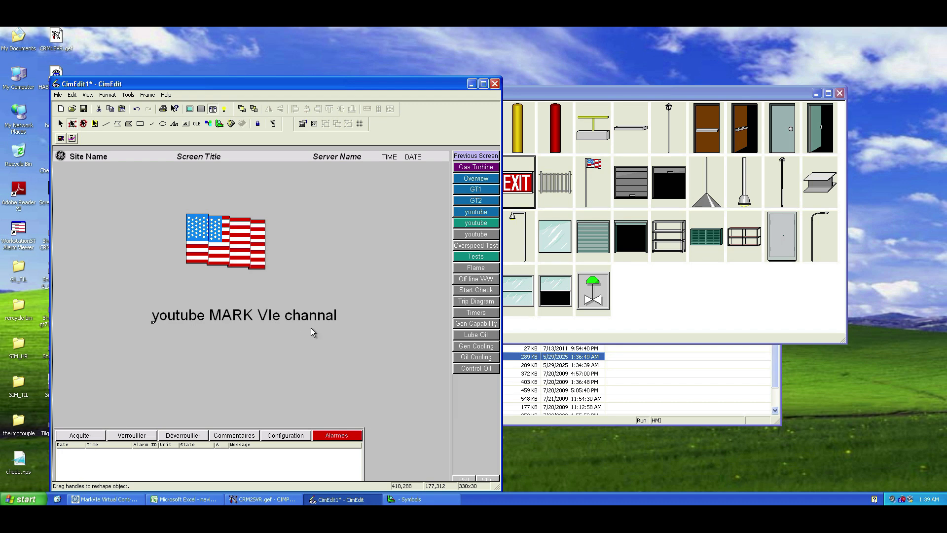
Close the symbol library, save the new screen as navtst in the project's screens folder, and close the screen editor
left_click(572, 97)
left_click(838, 93)
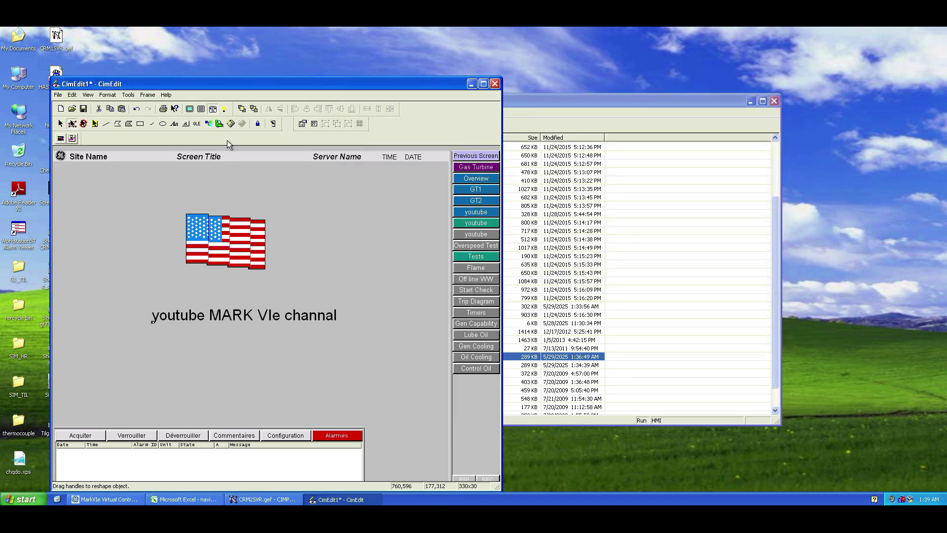
left_click(83, 109)
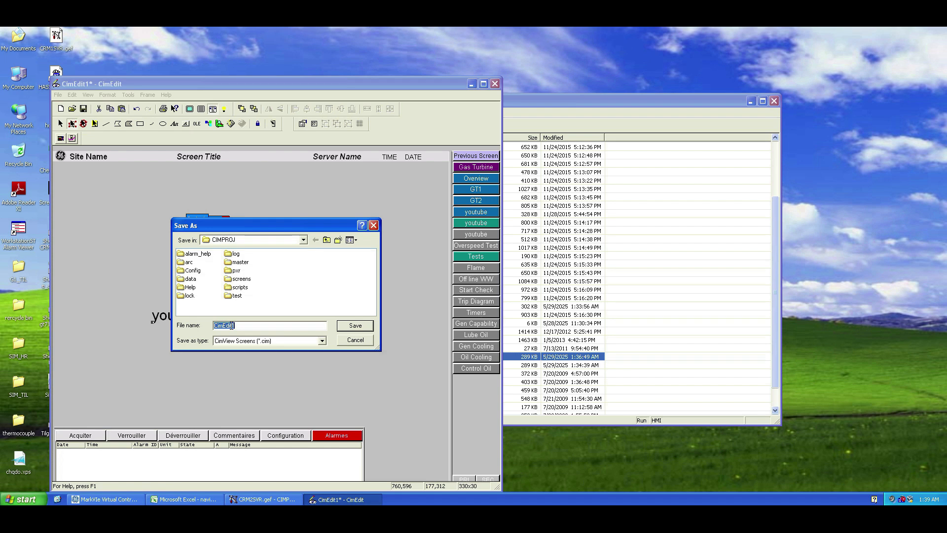
type("navtst")
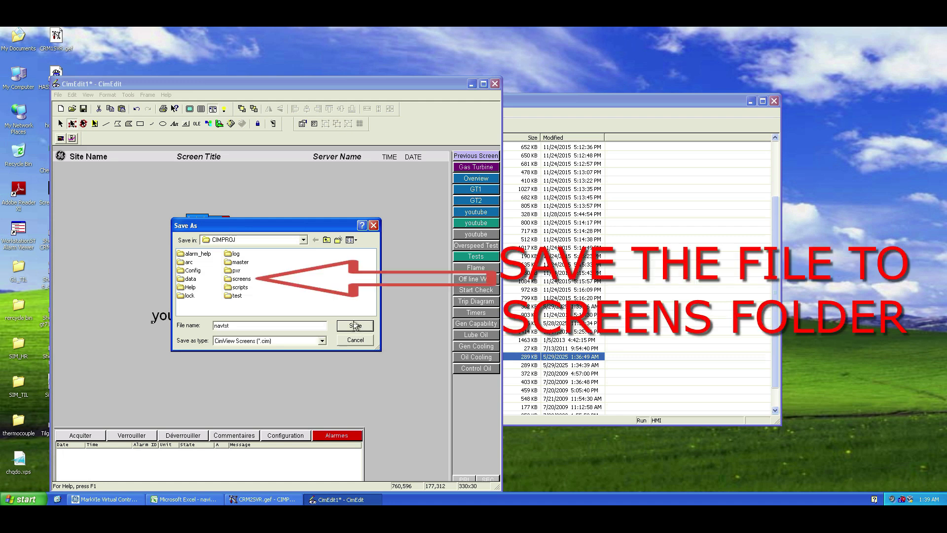
double_click(242, 279)
left_click(354, 329)
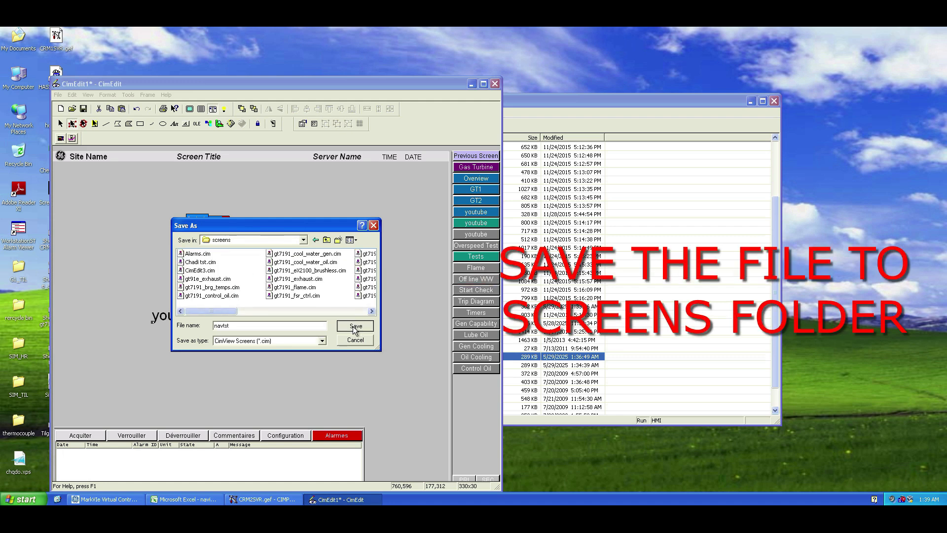
left_click(495, 84)
left_click(422, 358)
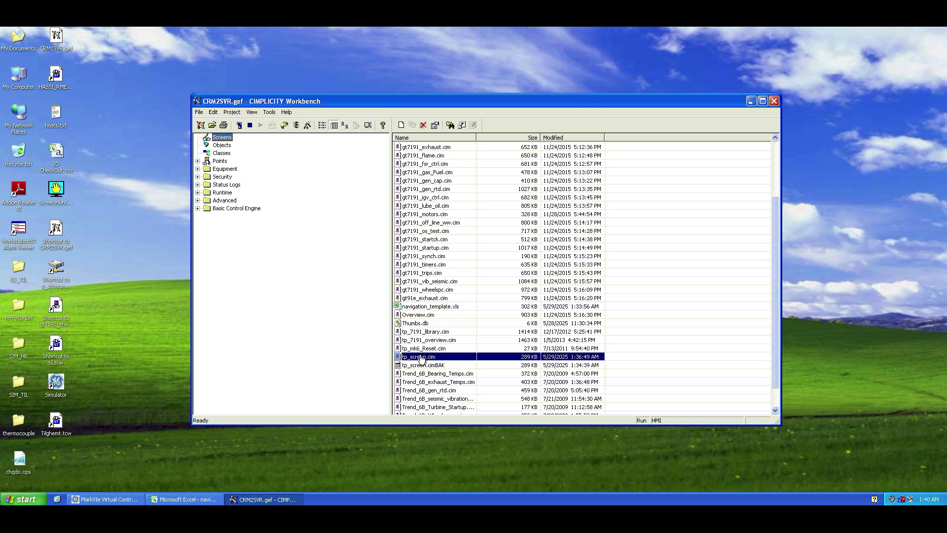
scroll(458, 374, "up", 3)
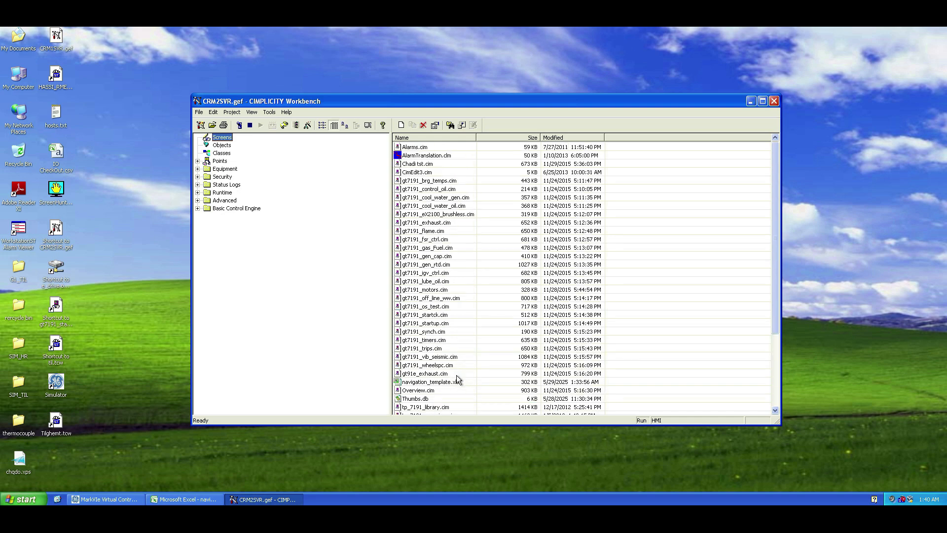
Switch to Excel and set the overlay screen filename of the youtube entry in row 62 of Nav_Layout to navtst.cim
left_click(185, 499)
left_click(63, 476)
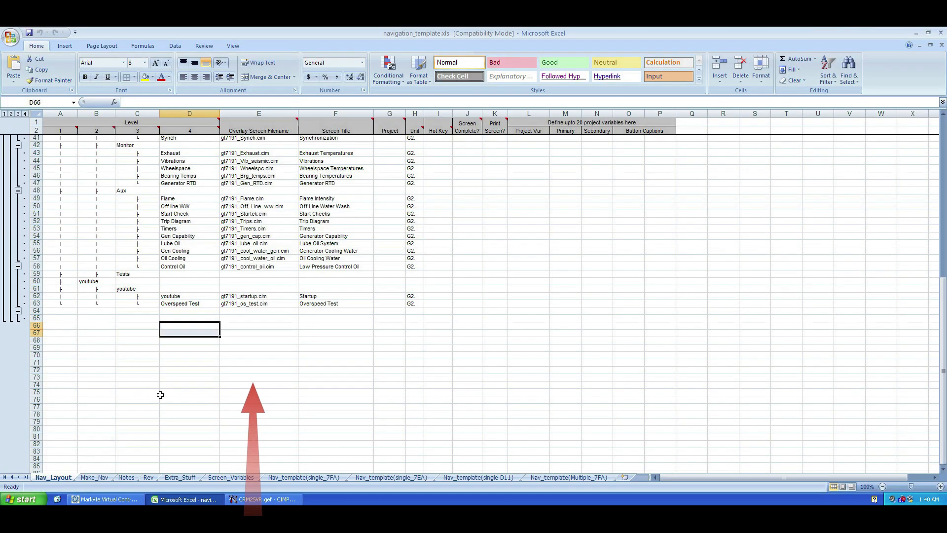
left_click(236, 296)
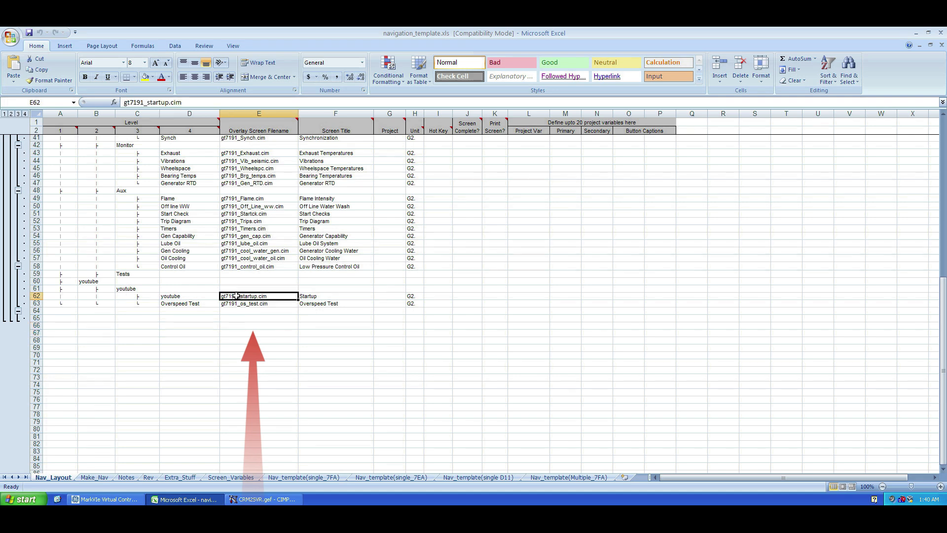
double_click(236, 296)
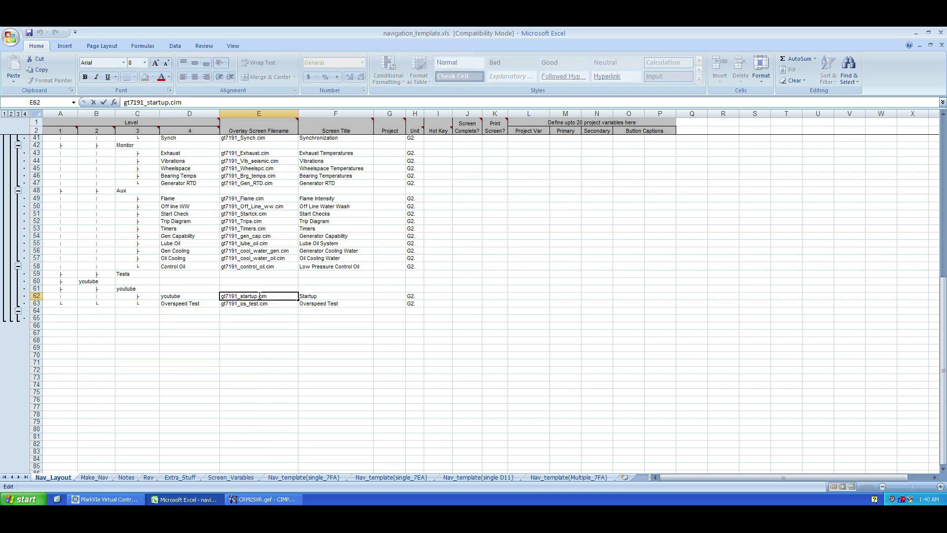
left_click_drag(256, 296, 221, 299)
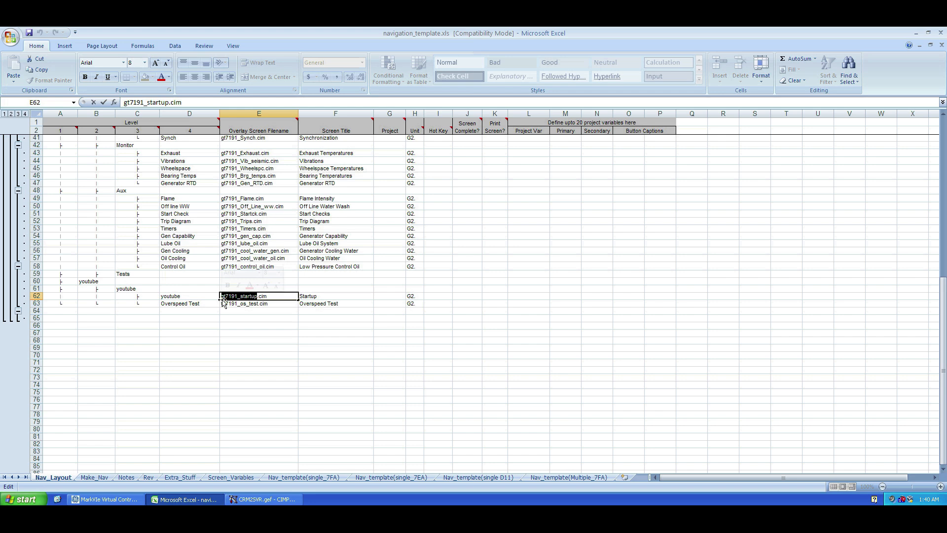
type("nqv")
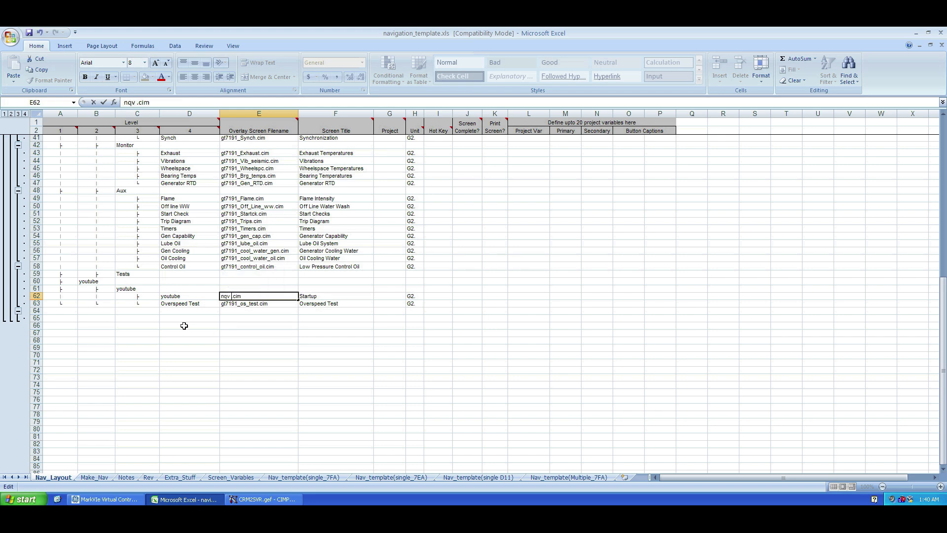
key("BackSpace")
key("BackSpace")
type("avtst")
Set the screen title of the youtube entry in row 62 to "test for youtube"
left_click(306, 294)
double_click(305, 294)
type("test for youtube")
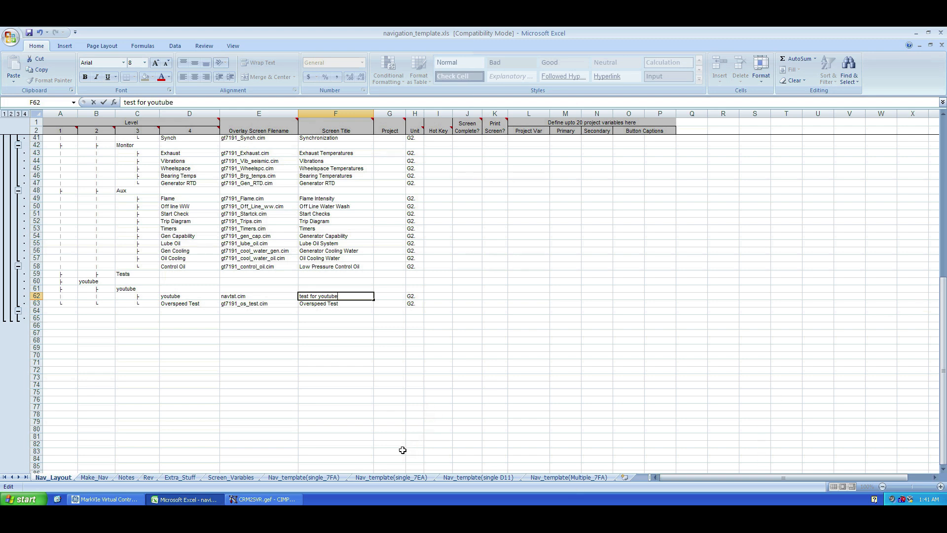
Rebuild the navigation object from the Make_Nav sheet, then save the regenerated tp_screen.cim and close it
left_click(101, 477)
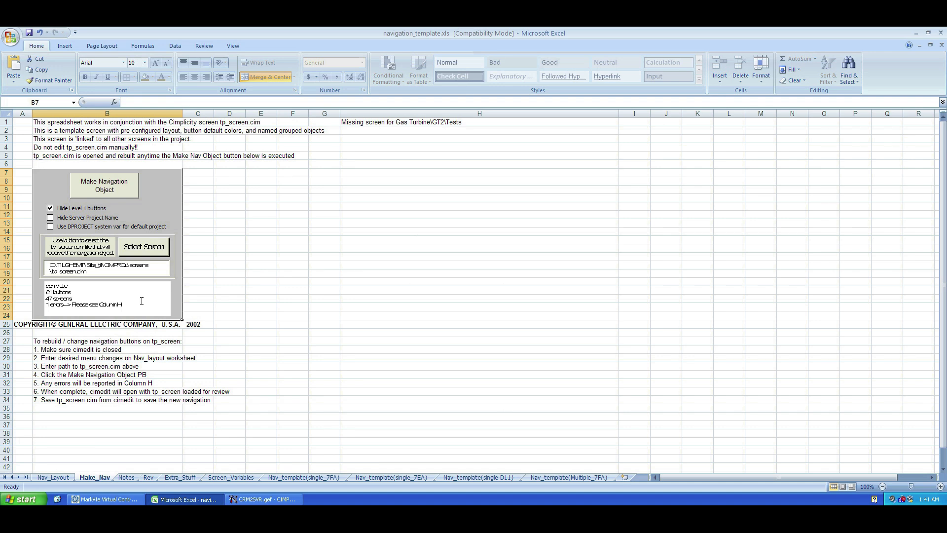
left_click(115, 196)
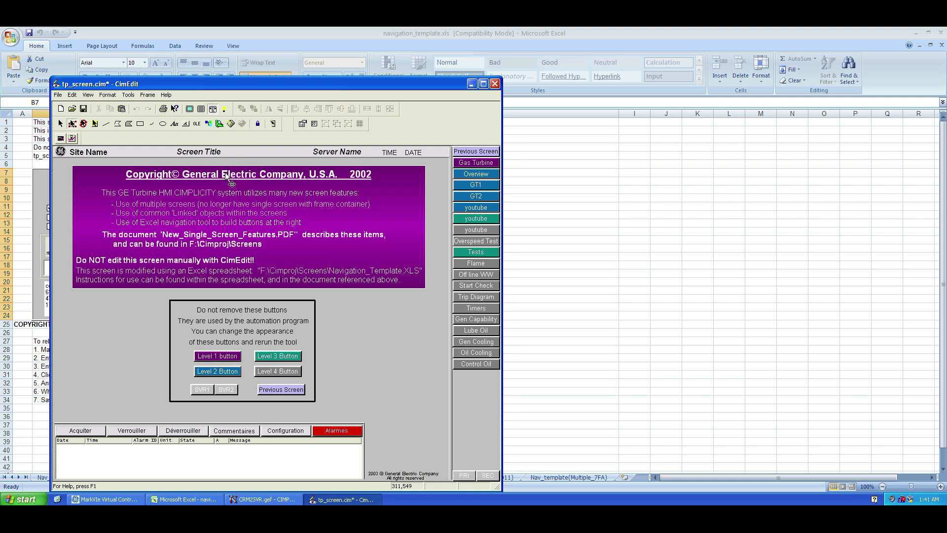
left_click(83, 109)
left_click(494, 83)
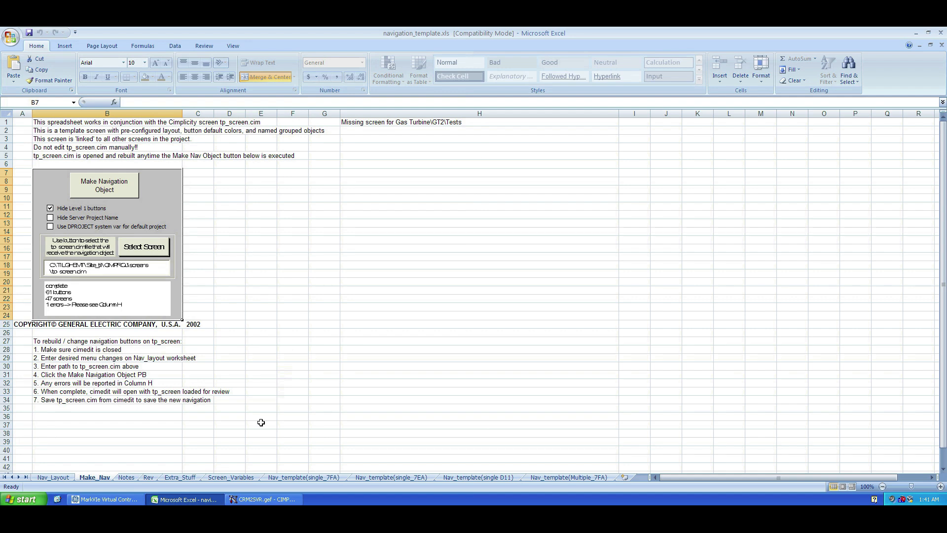
Run navtst.cim from the CIMPLICITY Workbench, check its title and navigation buttons by going to the GT1 screen, and close the viewer
left_click(259, 498)
double_click(442, 367)
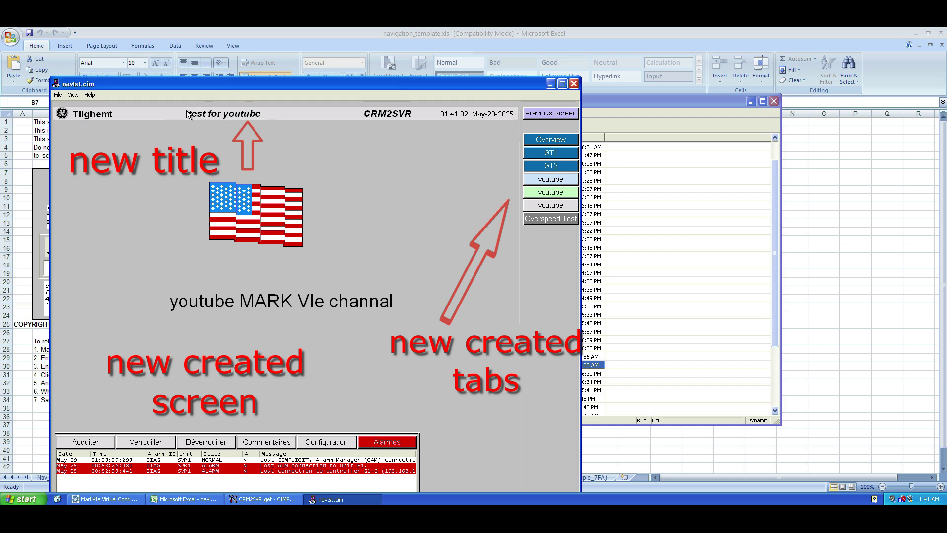
left_click(549, 153)
left_click(551, 174)
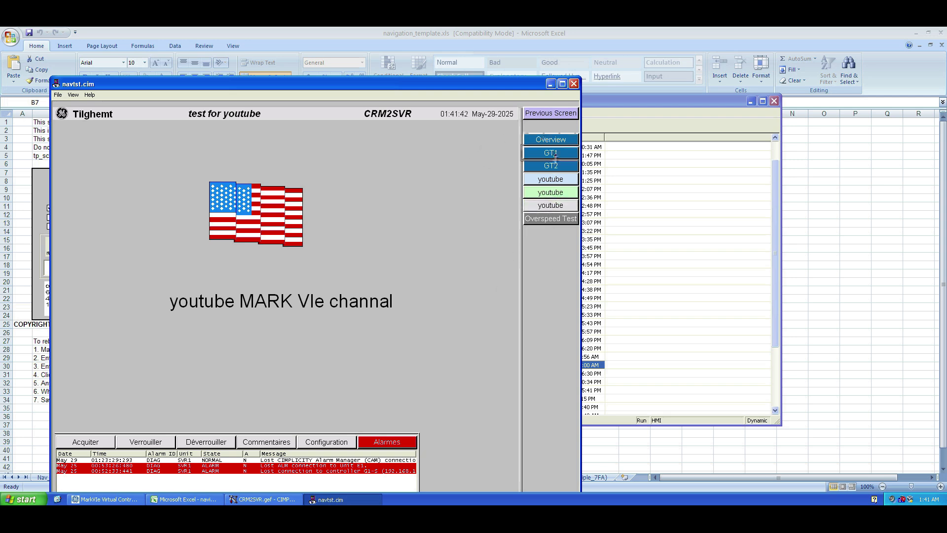
left_click(567, 113)
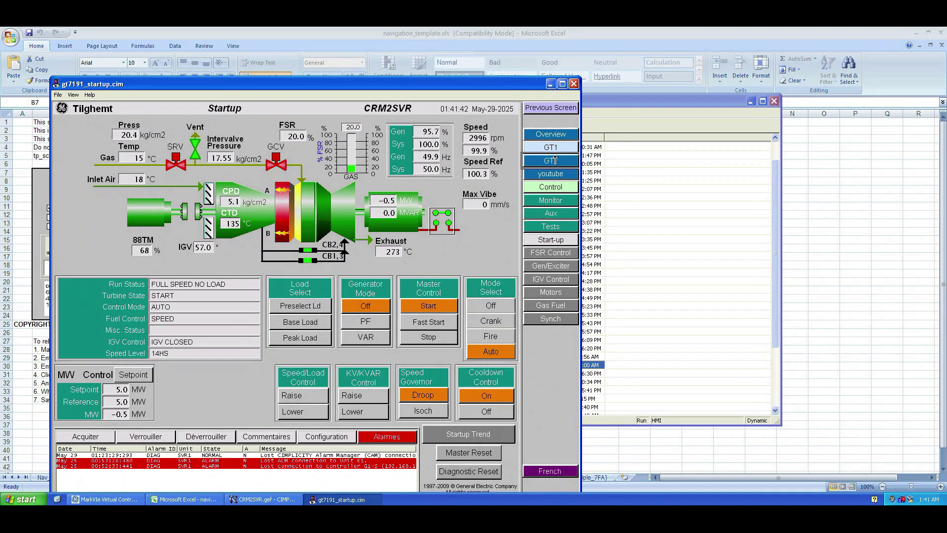
left_click(574, 85)
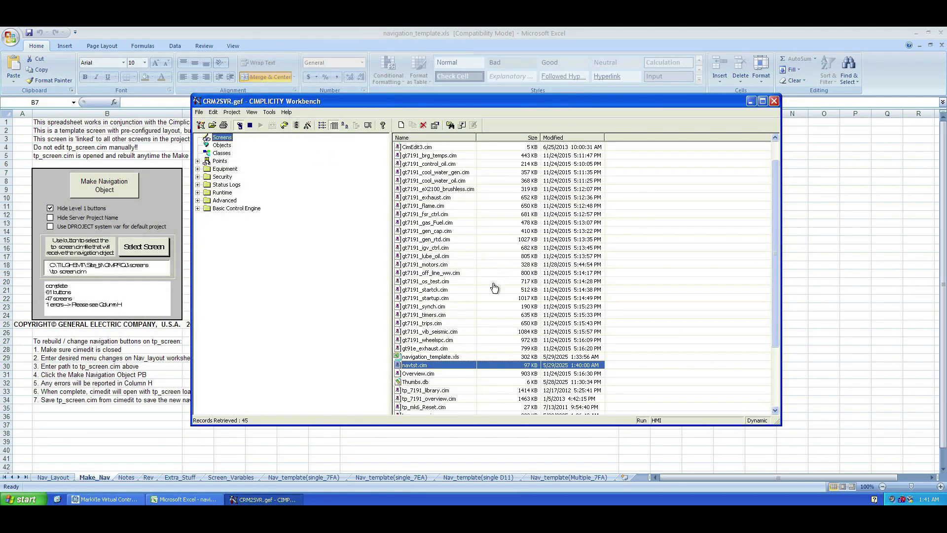
Return to navigation_template.xls in Excel and show the Nav_Layout sheet
left_click(416, 365)
left_click(65, 476)
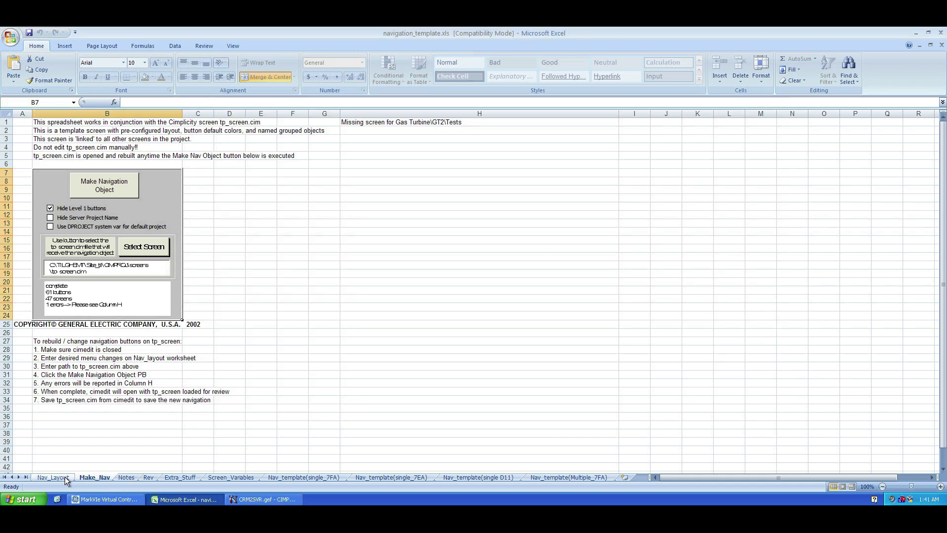
left_click(64, 476)
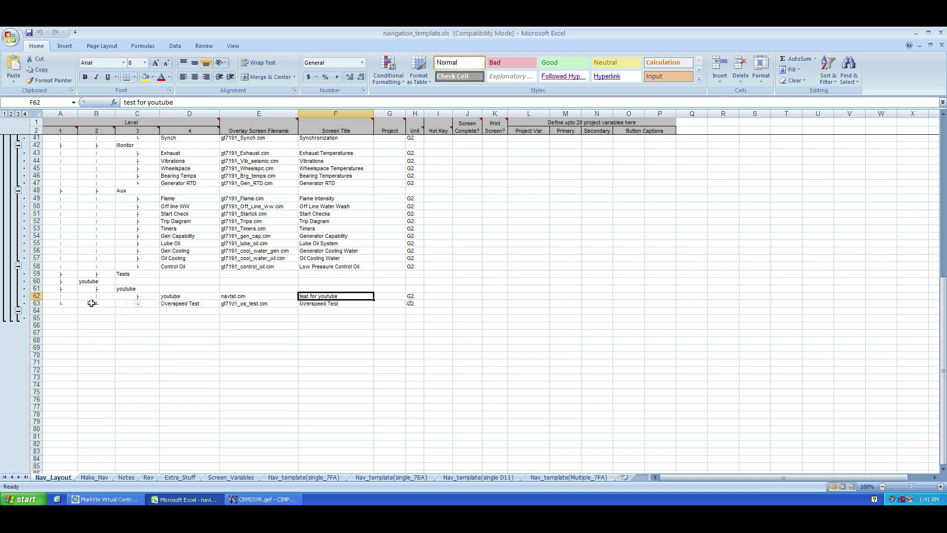
right_click(37, 297)
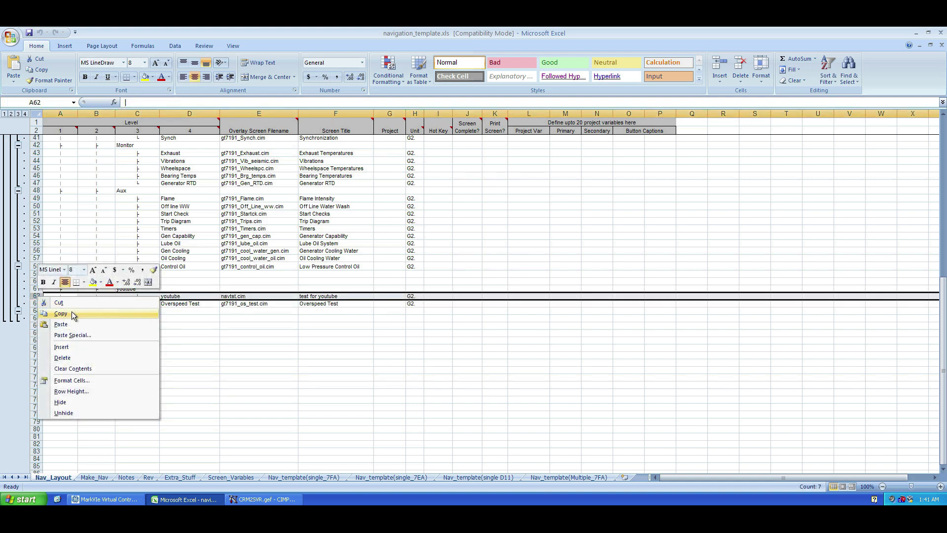
left_click(51, 302)
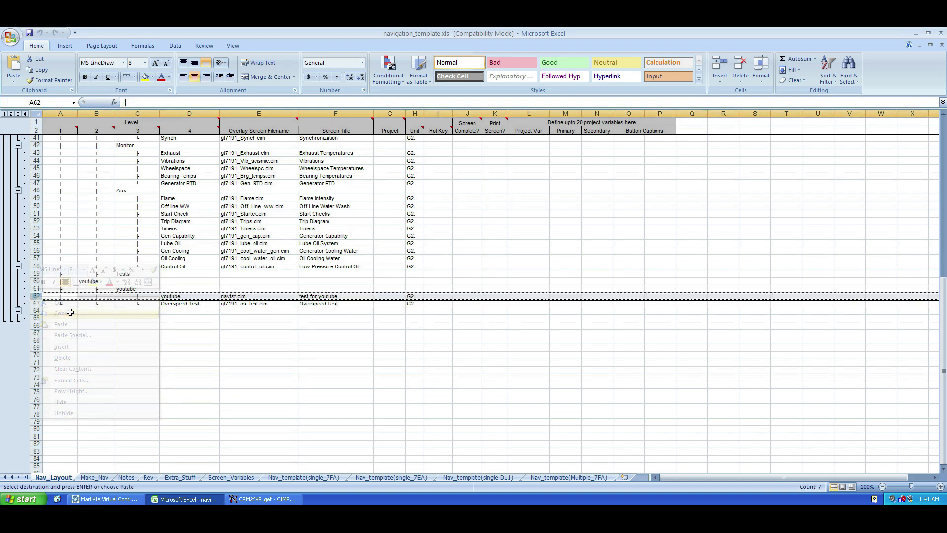
key("Escape")
Insert a blank row in Nav_Layout directly above the youtube entry for navtst.cim
right_click(38, 296)
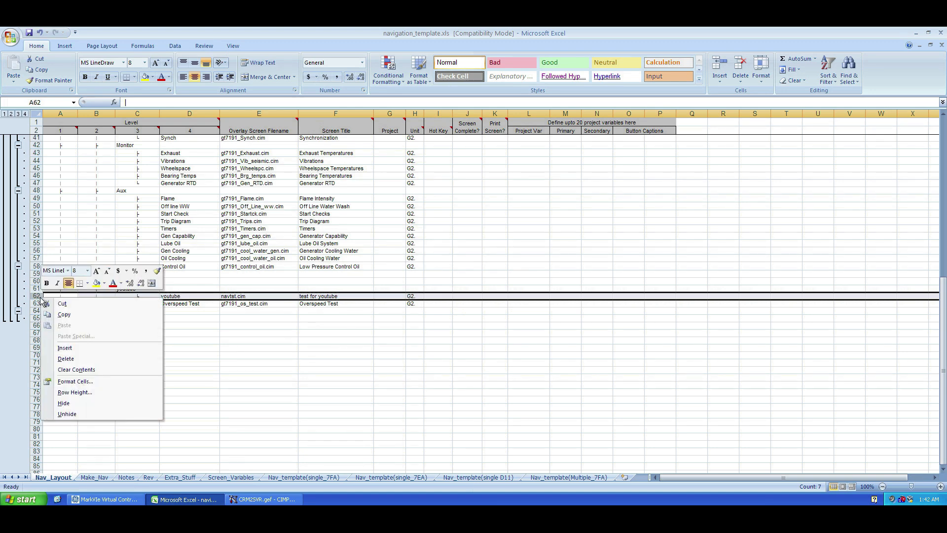
left_click(65, 348)
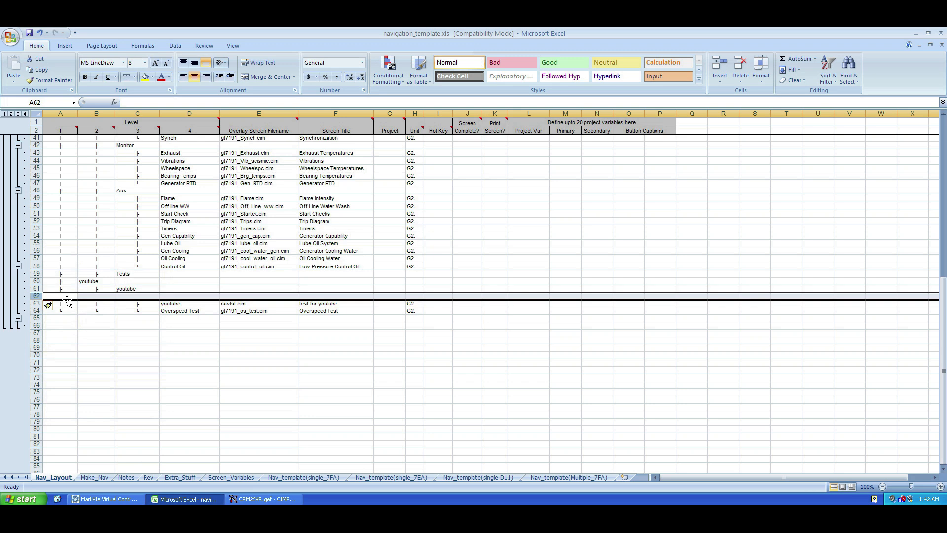
right_click(40, 296)
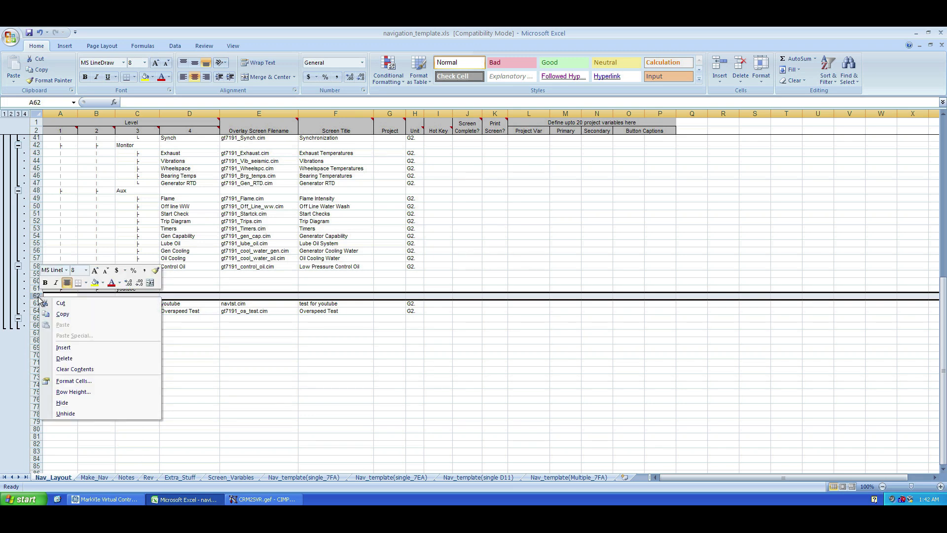
left_click(148, 306)
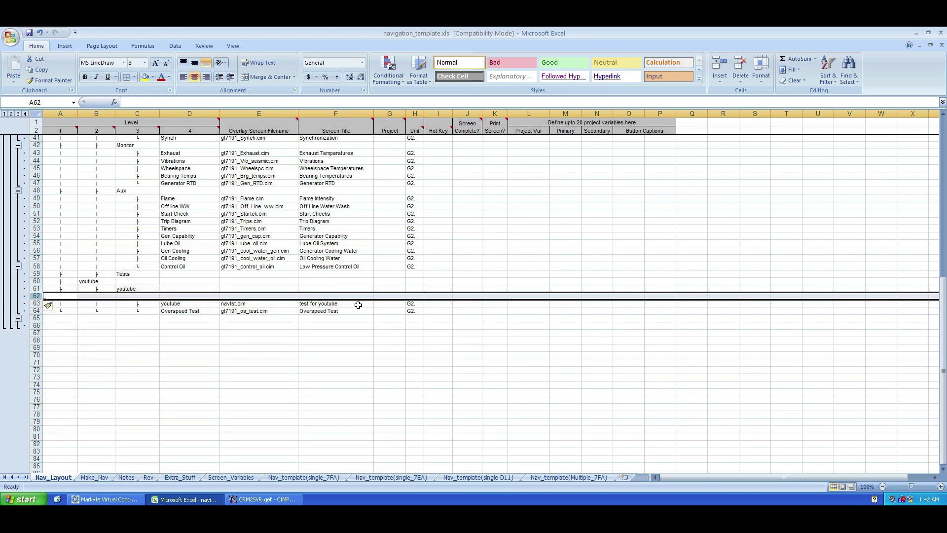
Duplicate the youtube entry for navtst.cim, from its level markers through the unit column, into the blank row 62 directly above it
left_click_drag(422, 304, 63, 304)
right_click(62, 304)
left_click(78, 322)
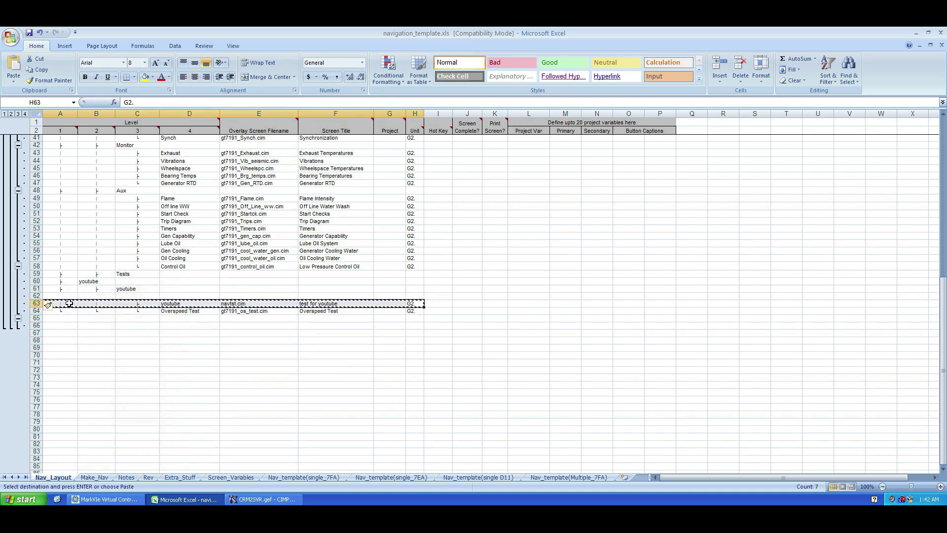
left_click(57, 296)
right_click(57, 296)
left_click(79, 323)
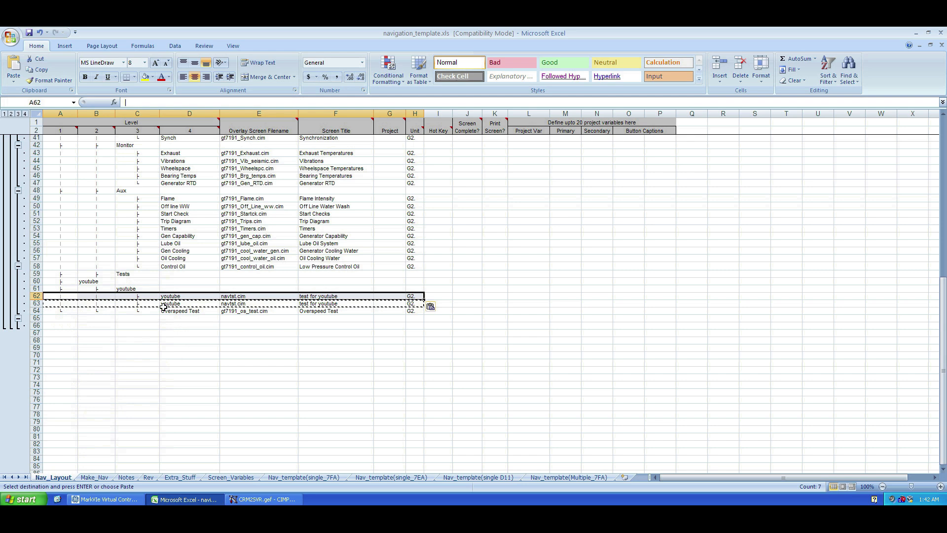
left_click(224, 304)
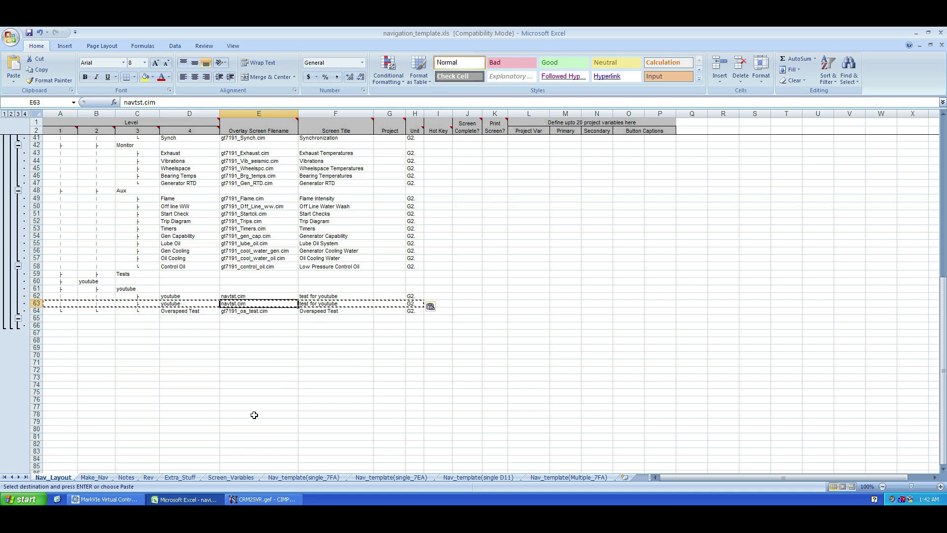
Rebuild the navigation object from the Make_Nav sheet with the added youtube entry, then save tp_screen.cim and close CimEdit
left_click(103, 479)
left_click(131, 185)
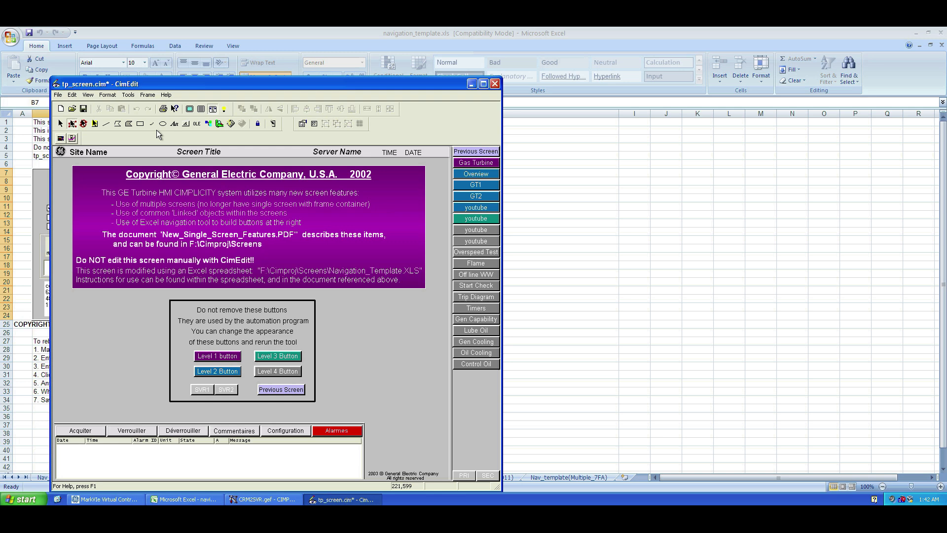
left_click(84, 109)
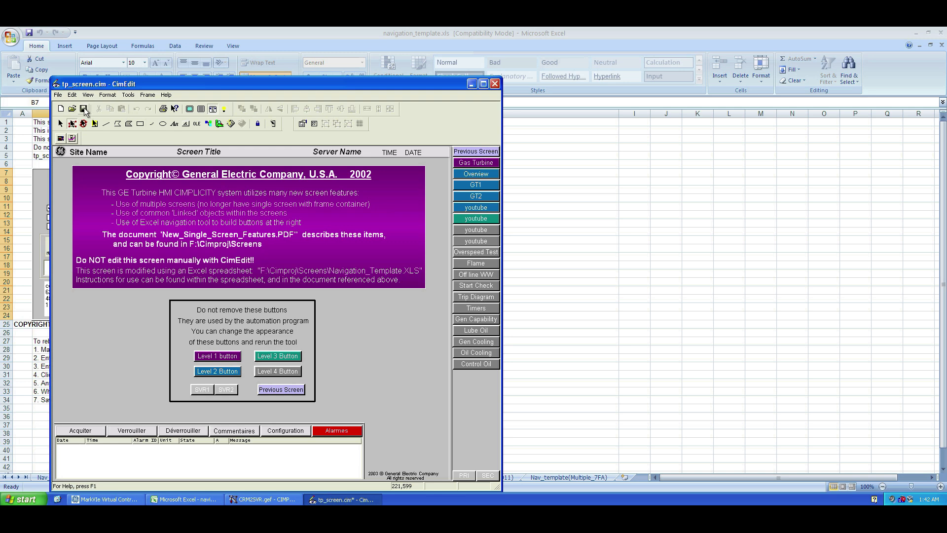
left_click(495, 84)
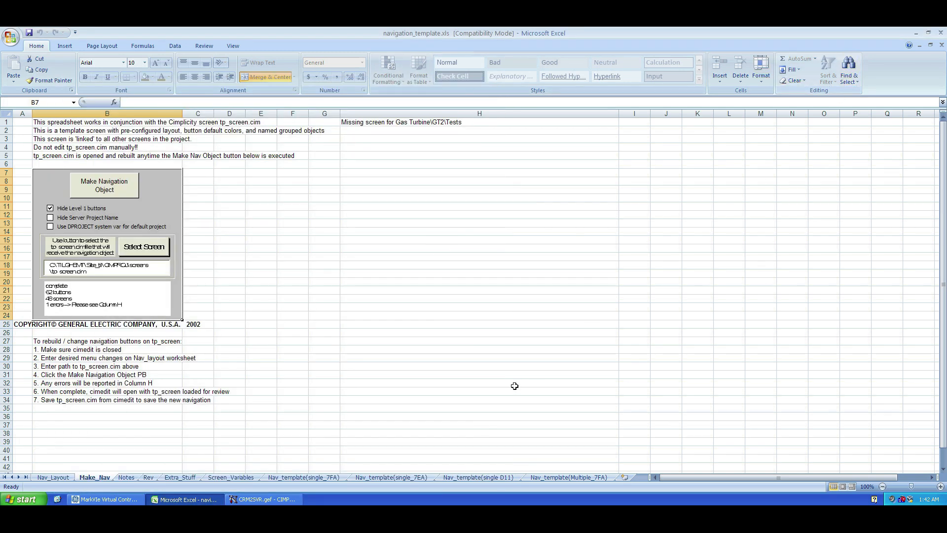
Switch to the CIMPLICITY Workbench and run navtst.cim to check the extended youtube navigation buttons
left_click(246, 498)
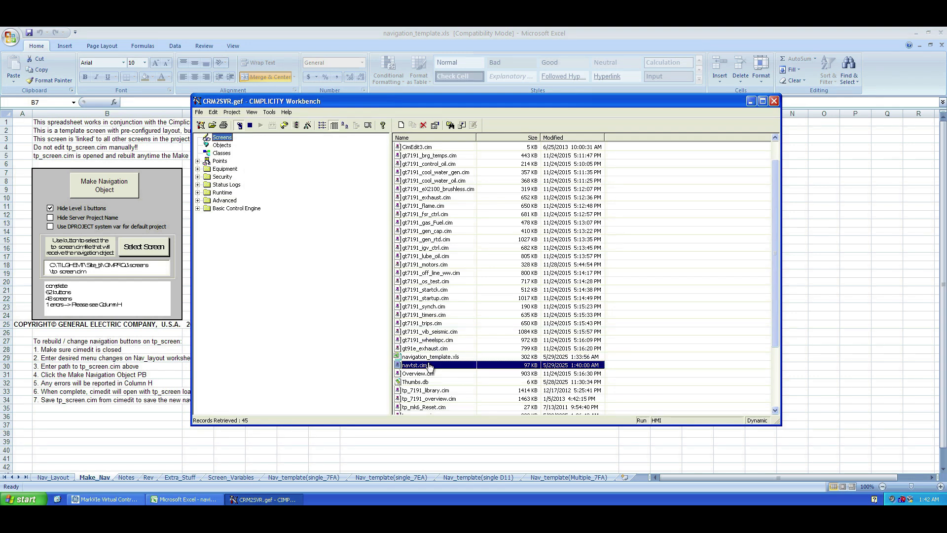
double_click(430, 364)
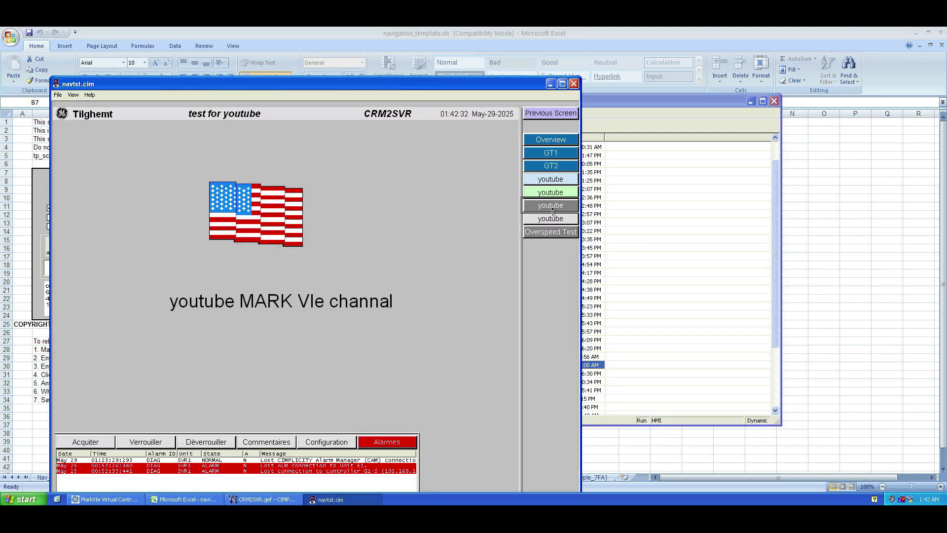